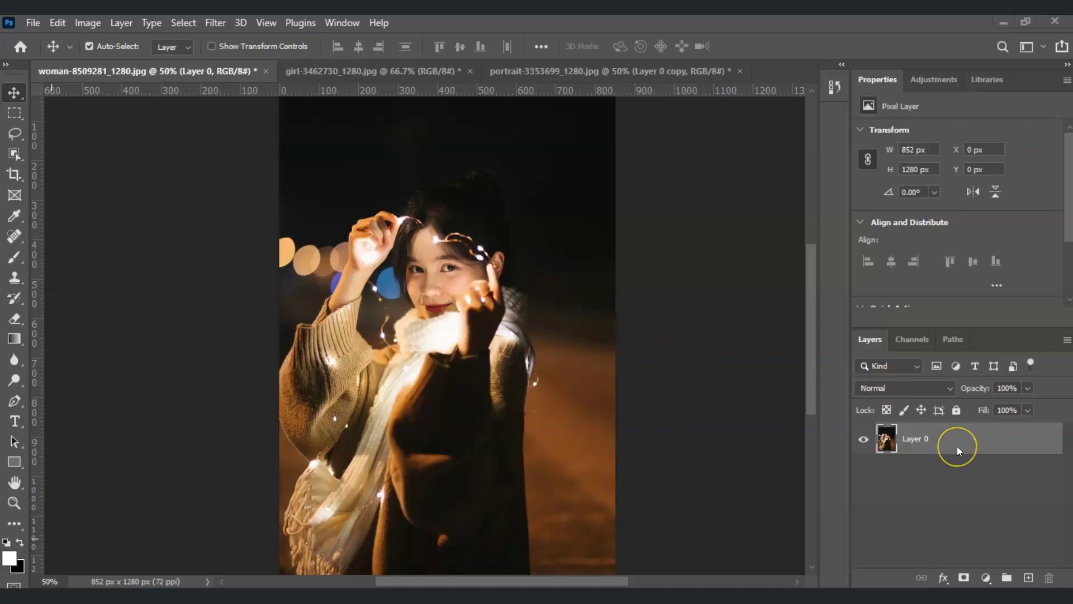
Step: Duplicate Layer 0 and make the copy the active layer
click(925, 443)
key(ctrl+j)
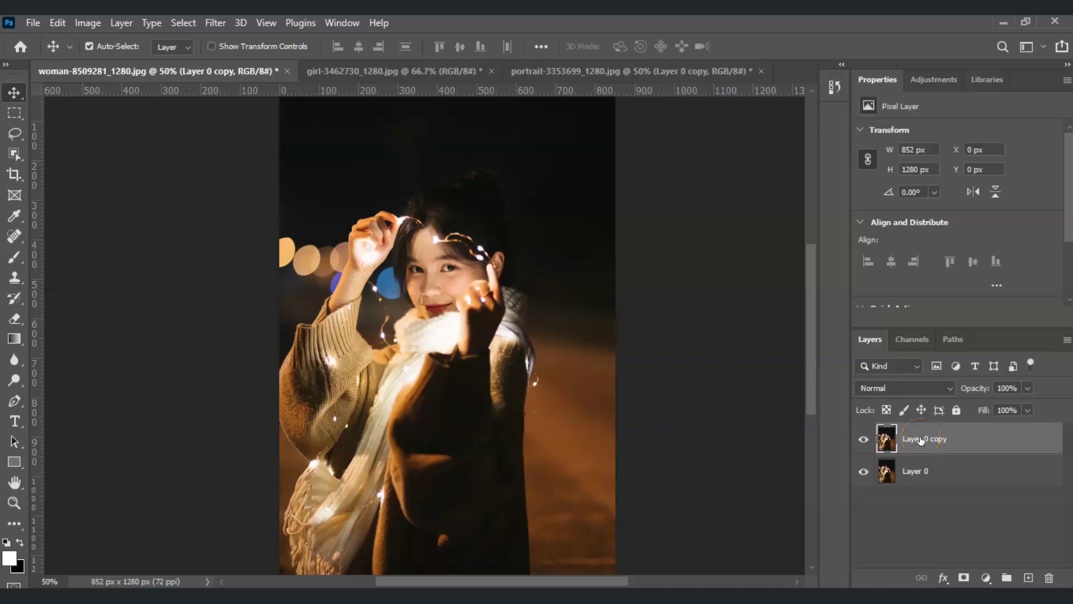
click(922, 472)
click(929, 441)
click(928, 469)
click(933, 441)
click(942, 441)
Step: Open the Filter Gallery for the Layer 0 copy
click(219, 26)
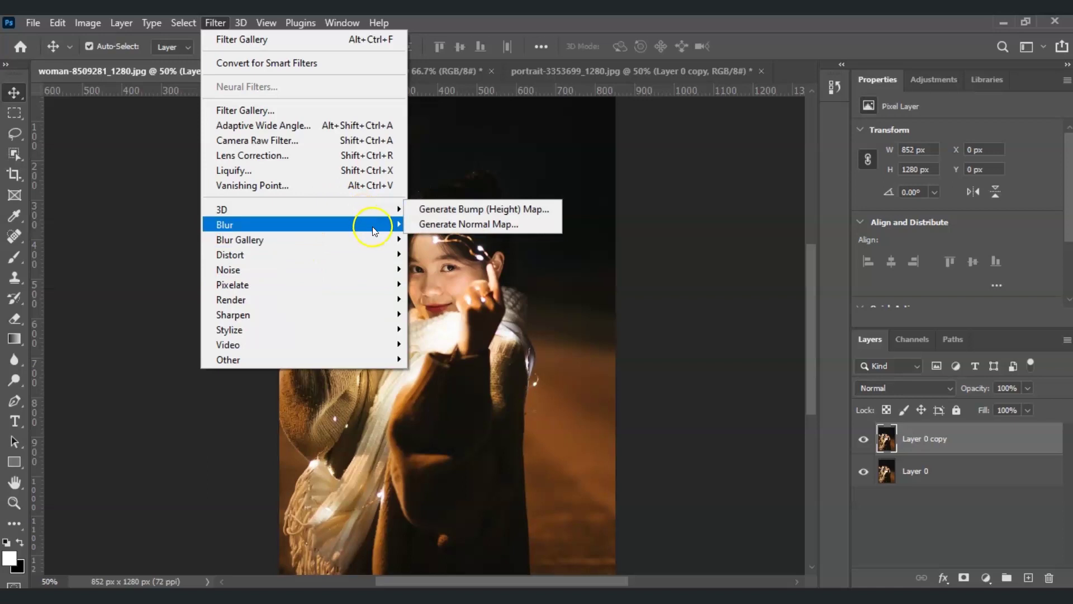
mouse_move(306, 211)
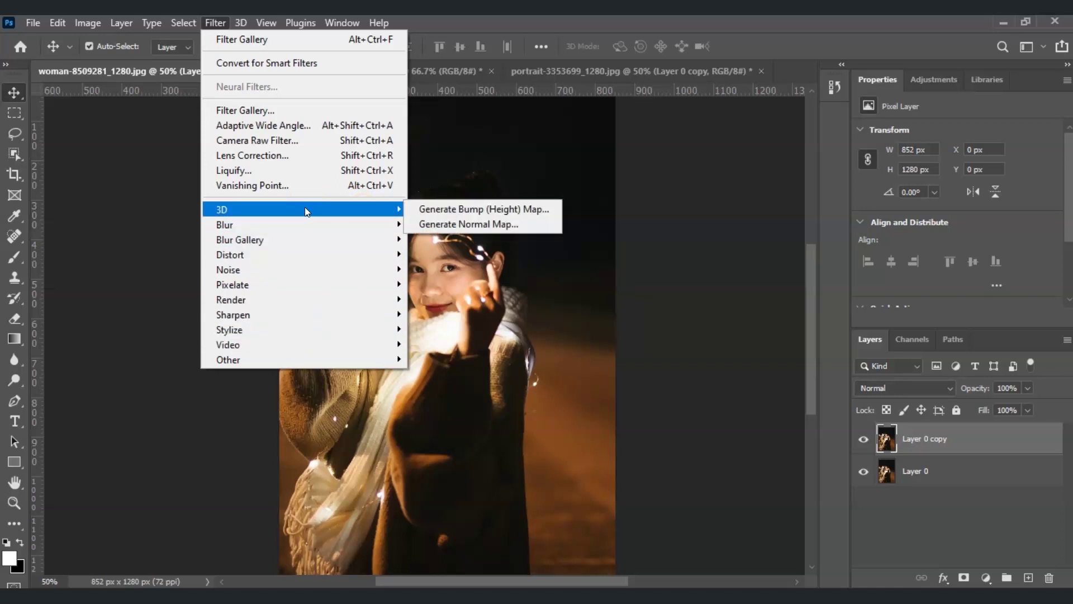
click(288, 113)
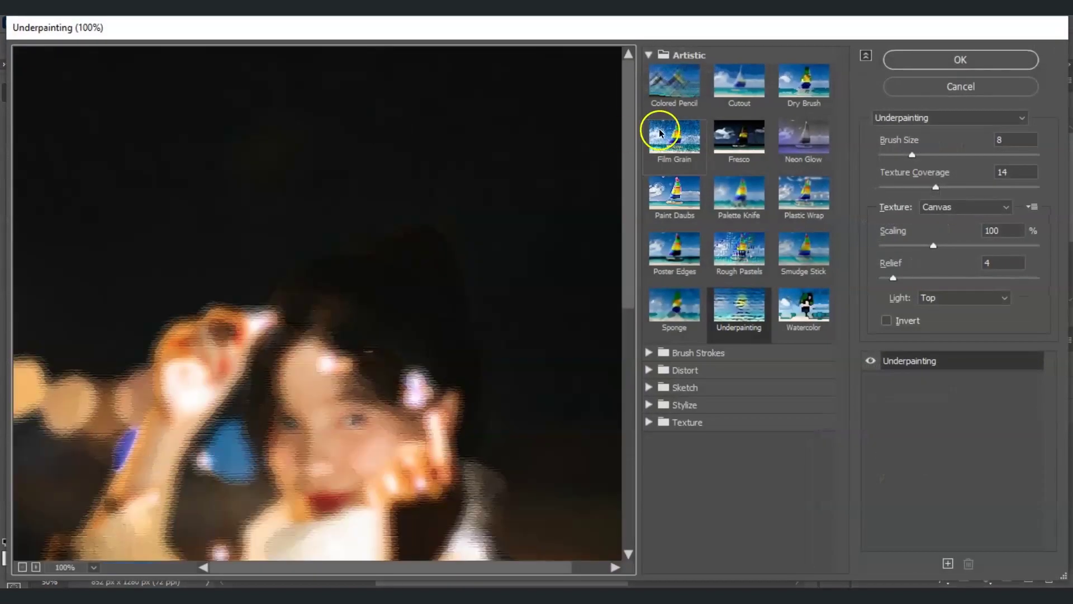
Step: Preview the Artistic filters one after another on the portrait, from Colored Pencil and Cutout through Watercolor and Smudge Stick
click(685, 96)
click(749, 88)
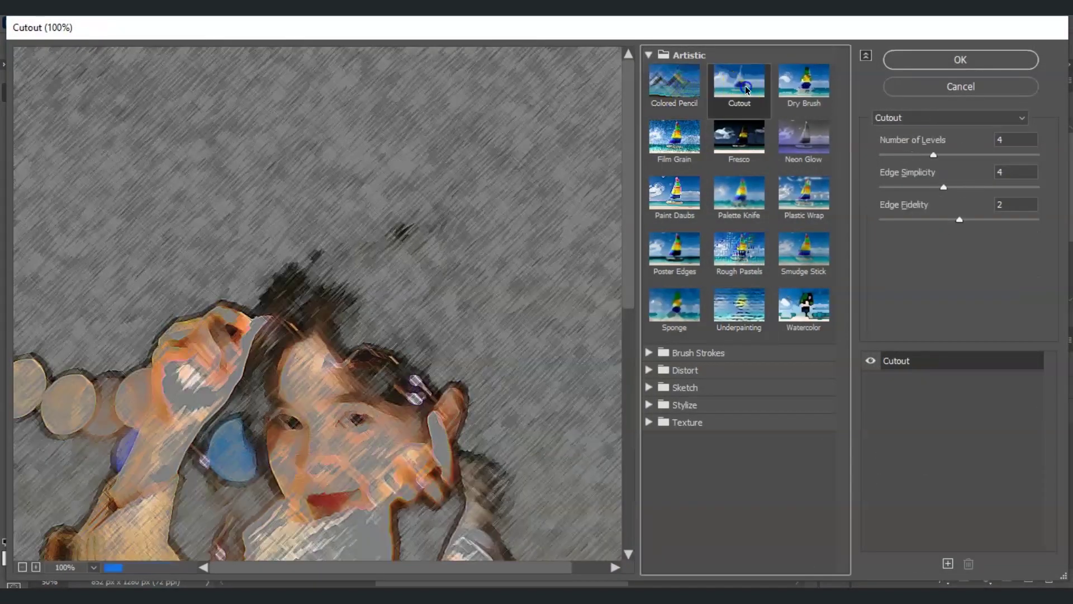
click(811, 81)
click(799, 128)
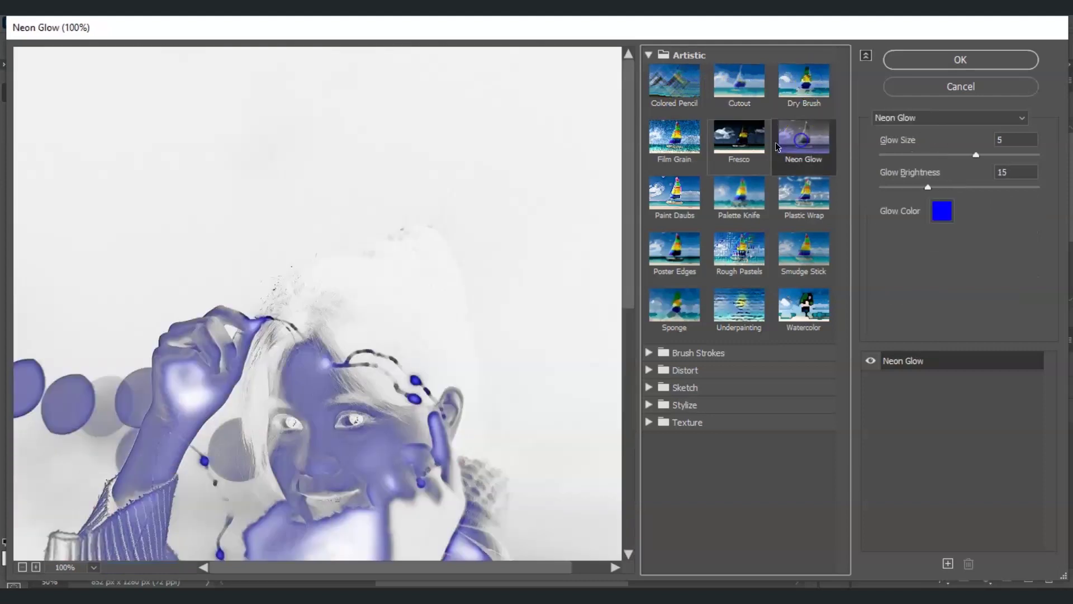
click(717, 146)
click(674, 139)
click(674, 193)
click(739, 193)
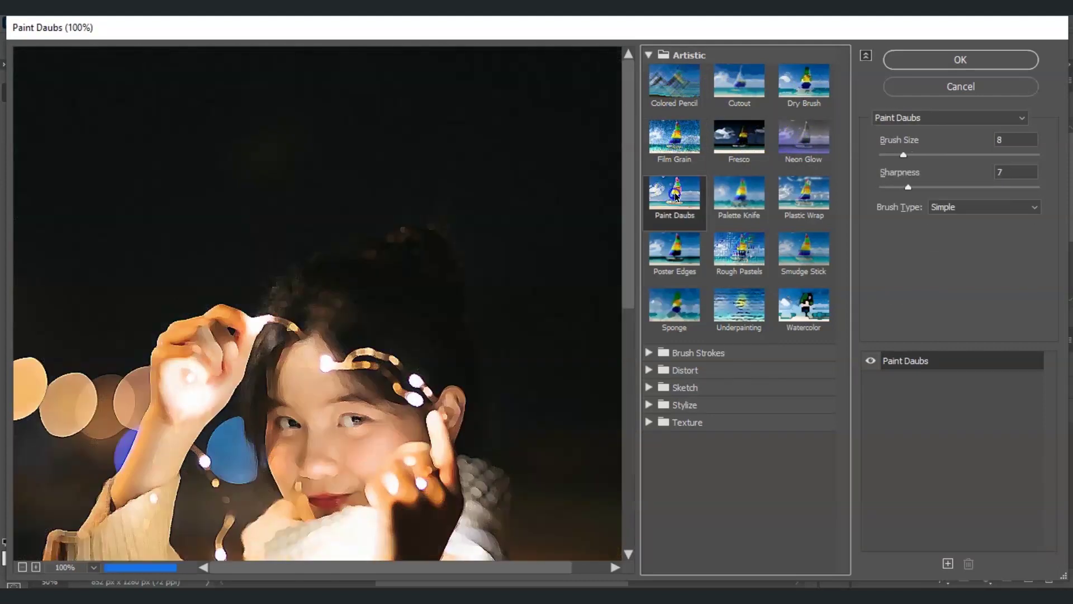
click(816, 205)
click(805, 251)
click(739, 251)
click(674, 258)
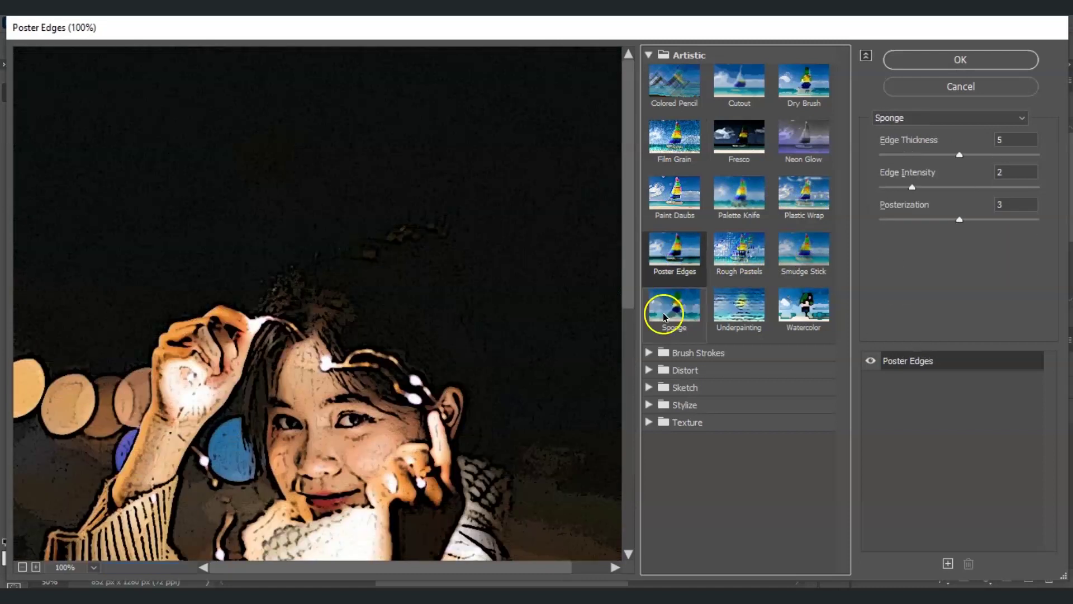
click(667, 308)
click(745, 307)
click(810, 313)
click(804, 253)
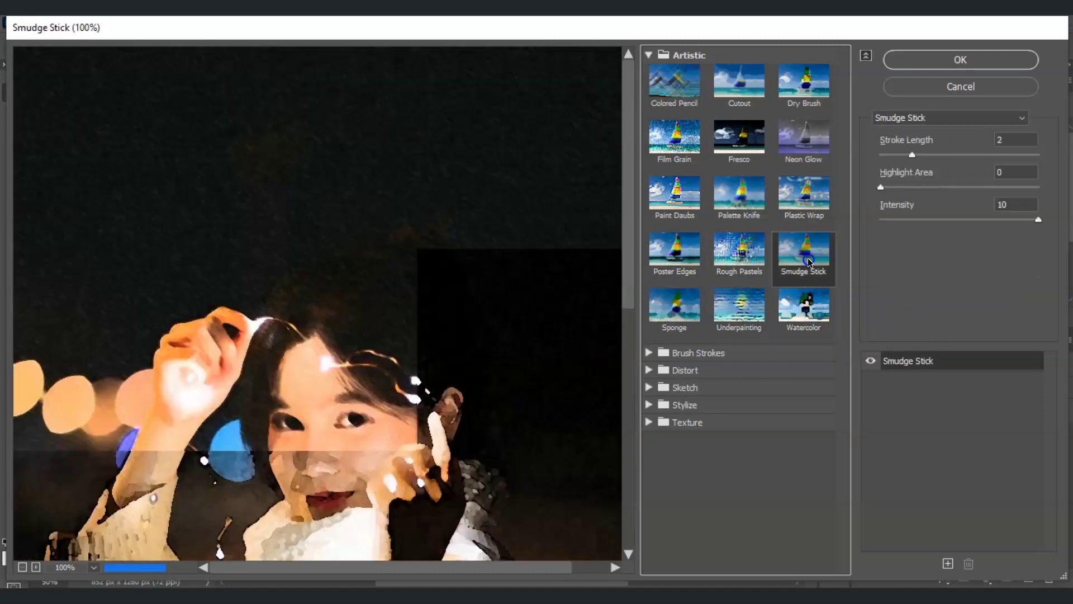
click(804, 195)
Step: Try the Palette Knife filter with a stroke size of 27
click(751, 229)
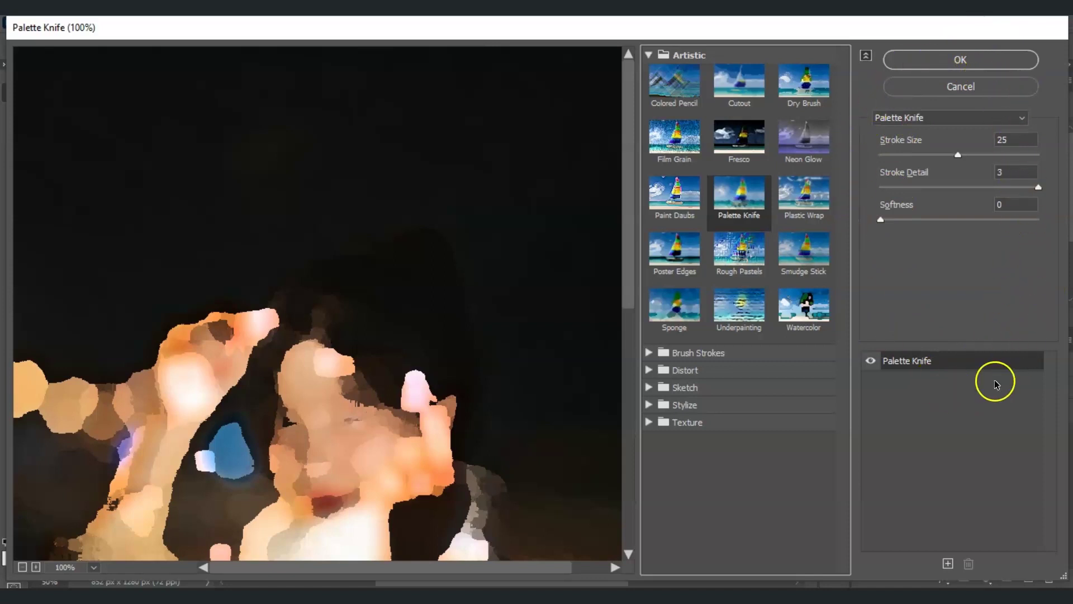
drag(958, 162, 959, 159)
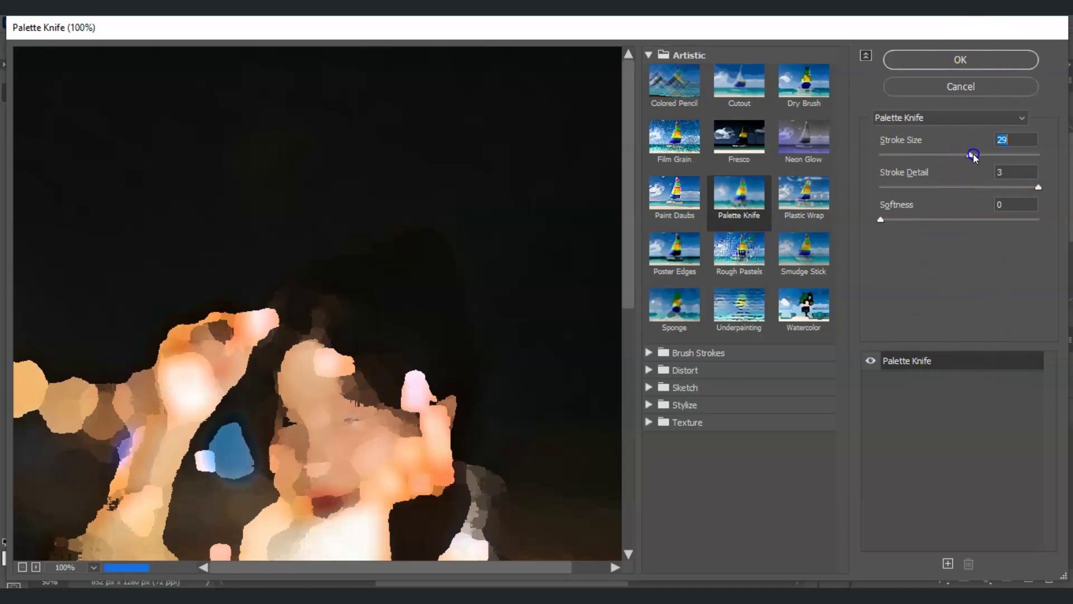
key(Down)
key(Down)
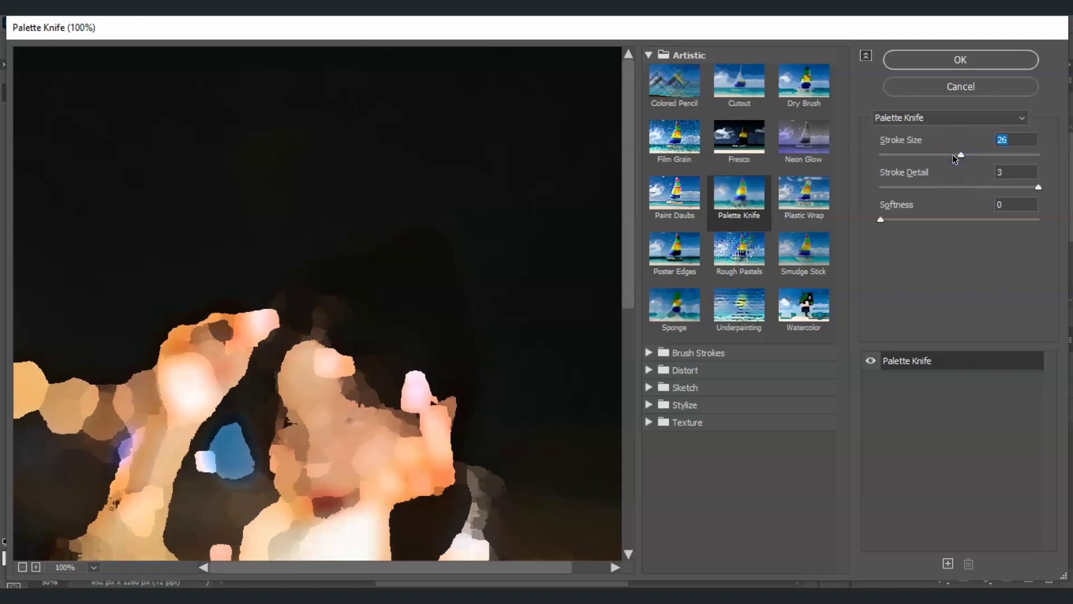
mouse_move(959, 158)
mouse_down()
mouse_move(920, 159)
mouse_move(968, 158)
mouse_up()
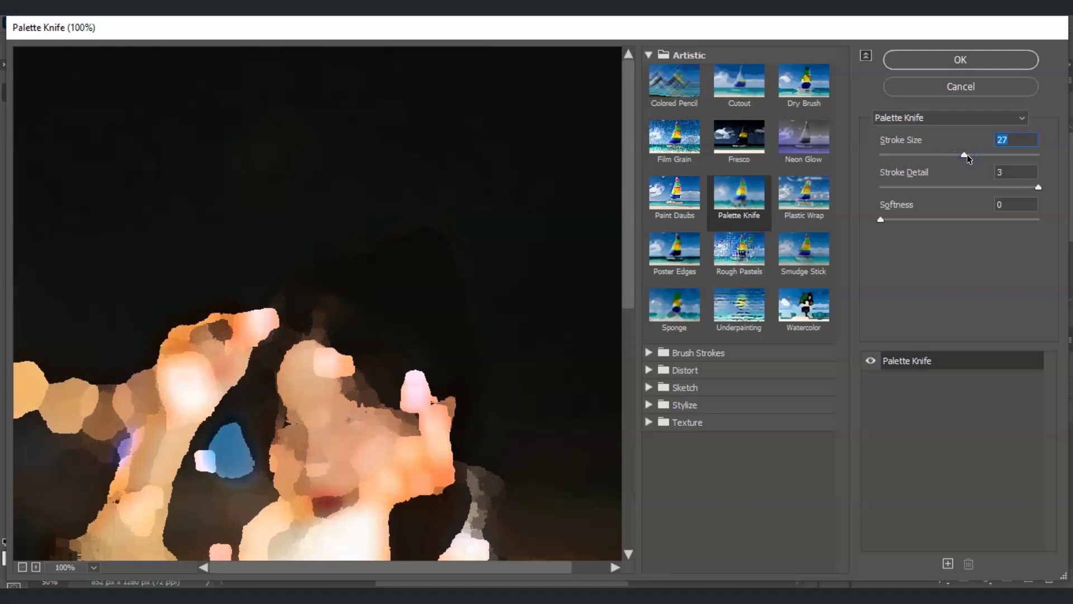
Step: Apply Poster Edges with edge thickness 5, edge intensity 2 and posterization 3, and compare the result with the original layer
click(672, 246)
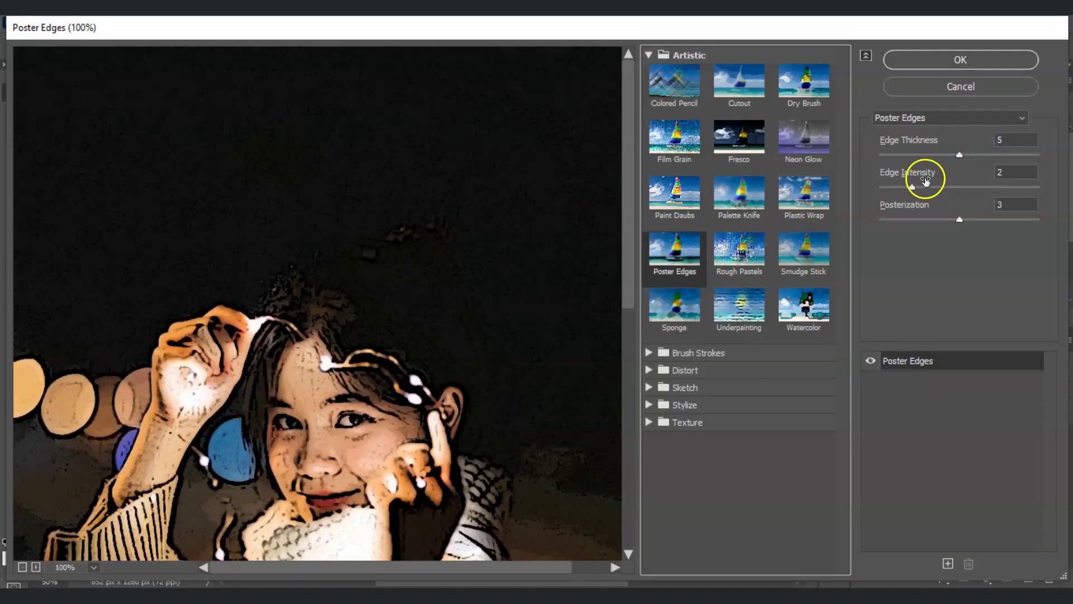
click(913, 187)
drag(917, 188, 914, 192)
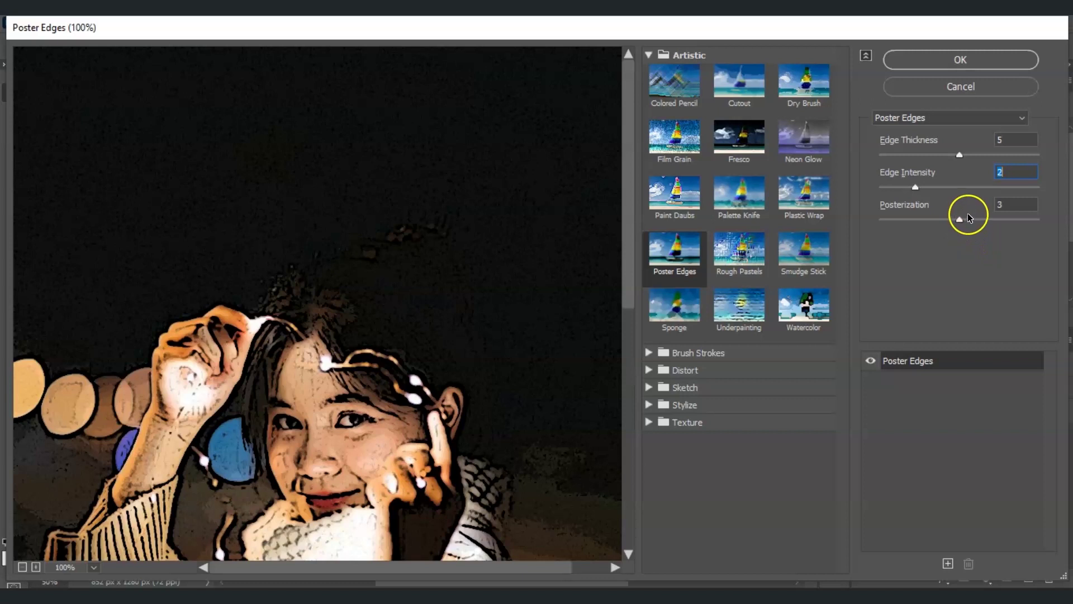
mouse_move(959, 221)
mouse_down()
mouse_move(943, 223)
mouse_move(975, 223)
mouse_move(963, 224)
mouse_up()
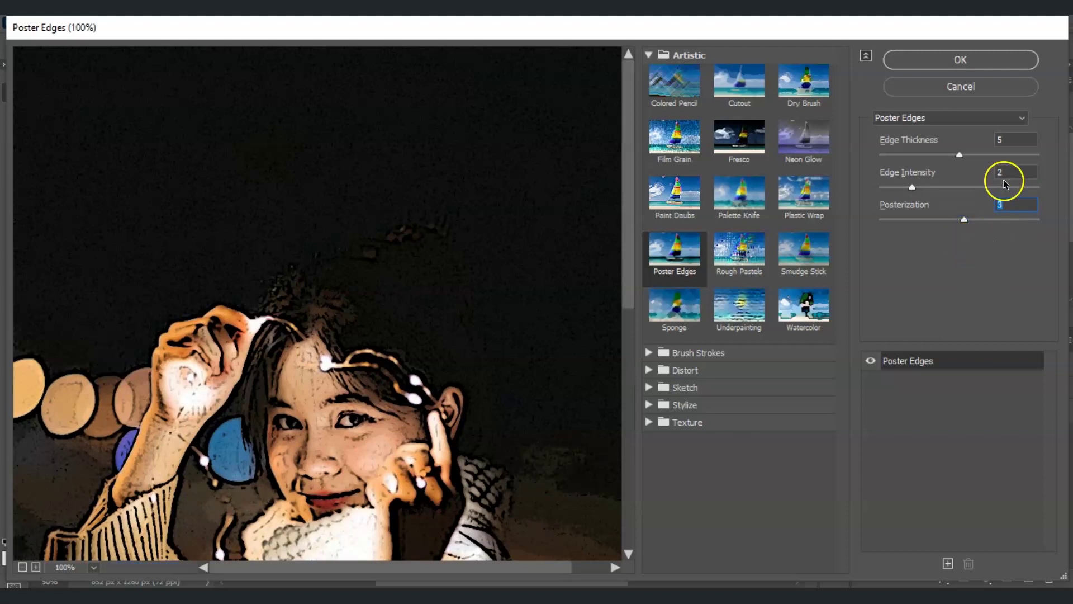
click(984, 58)
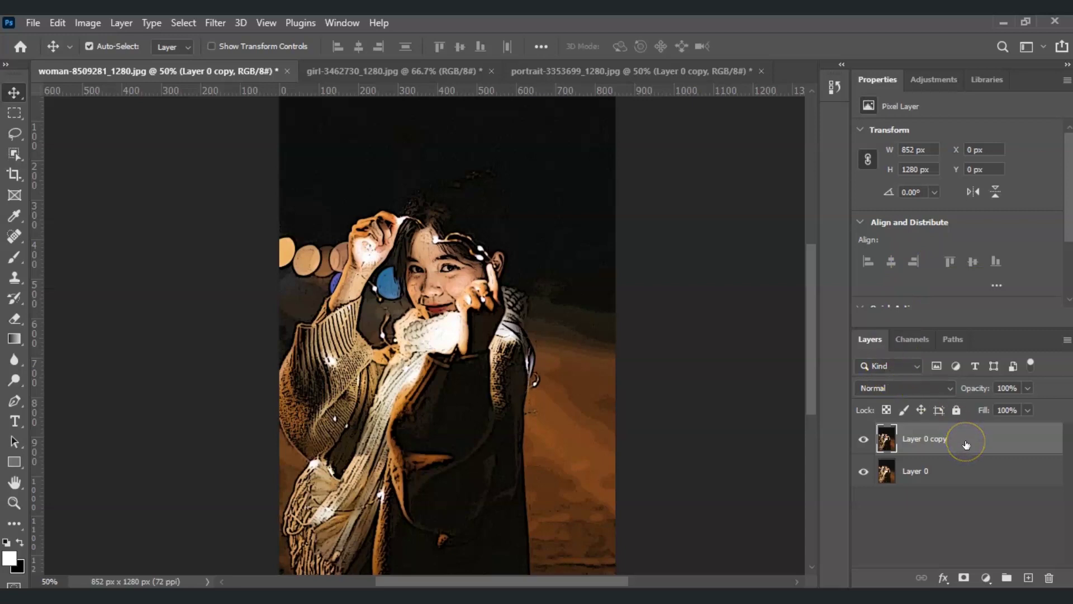
click(864, 440)
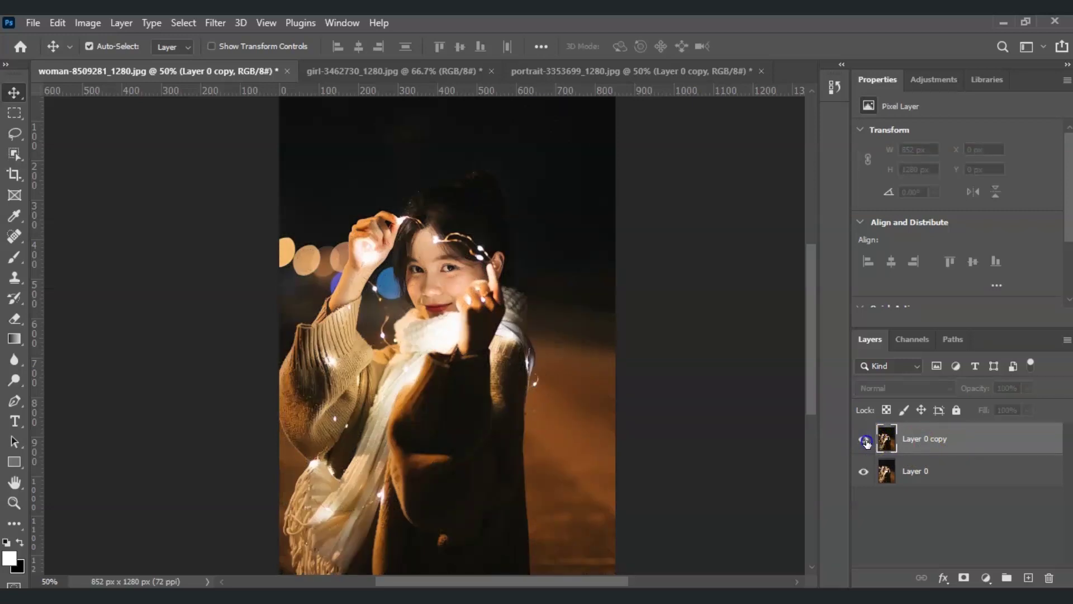
click(864, 440)
Step: Apply a Gaussian Blur with a radius of 3.0 pixels to the Layer 0 copy
click(912, 439)
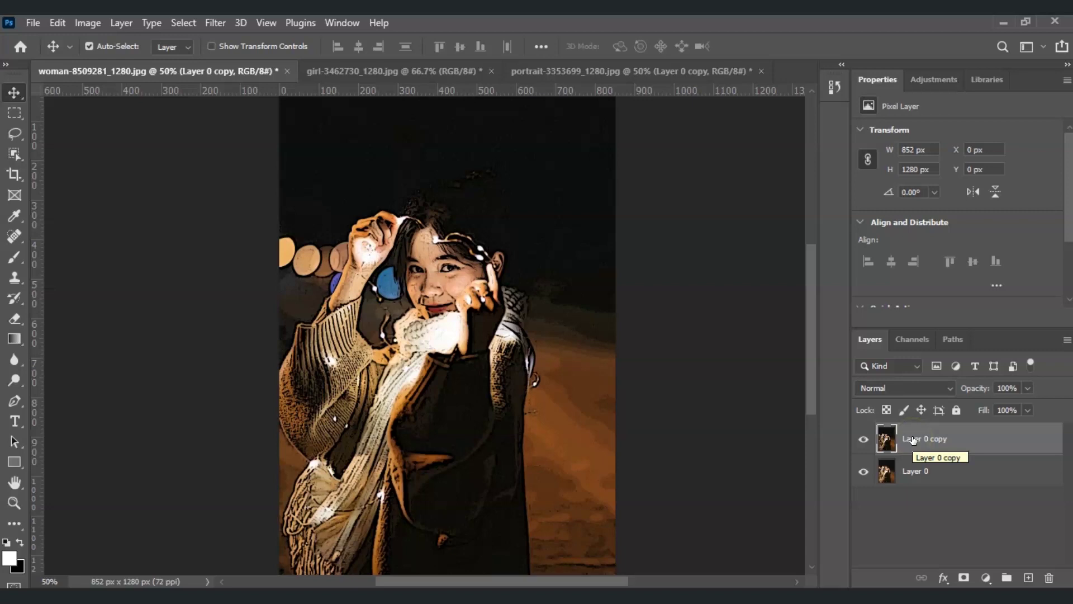
click(215, 22)
click(209, 23)
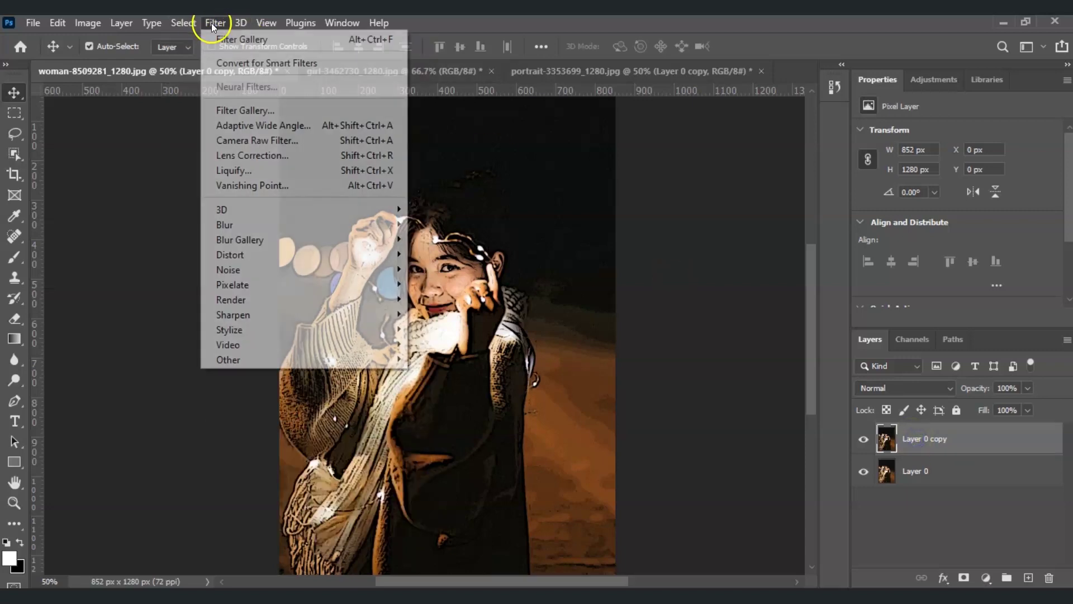
mouse_move(274, 225)
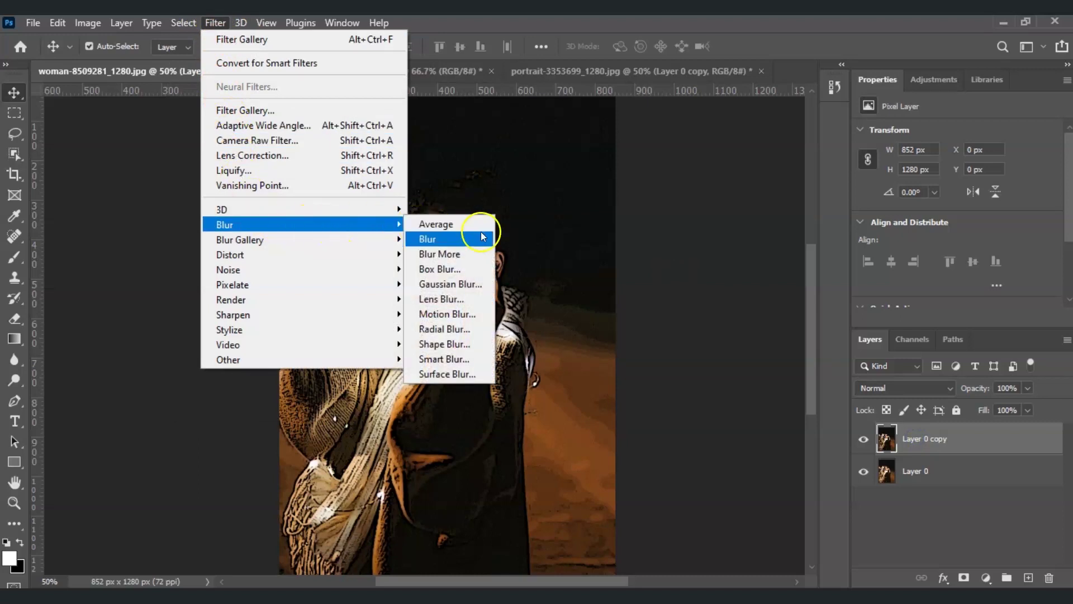
click(464, 283)
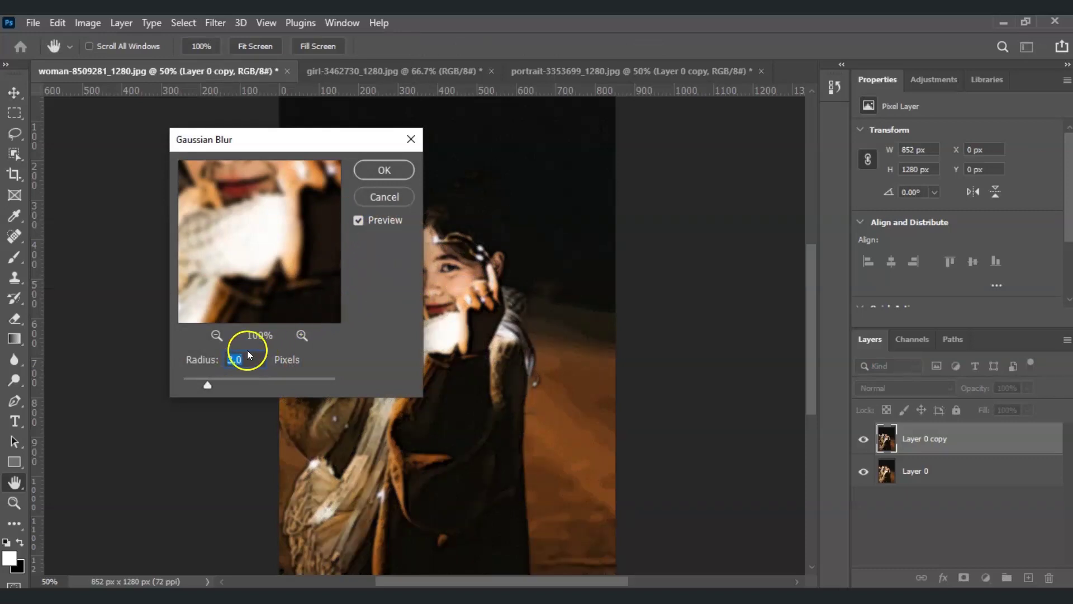
click(372, 171)
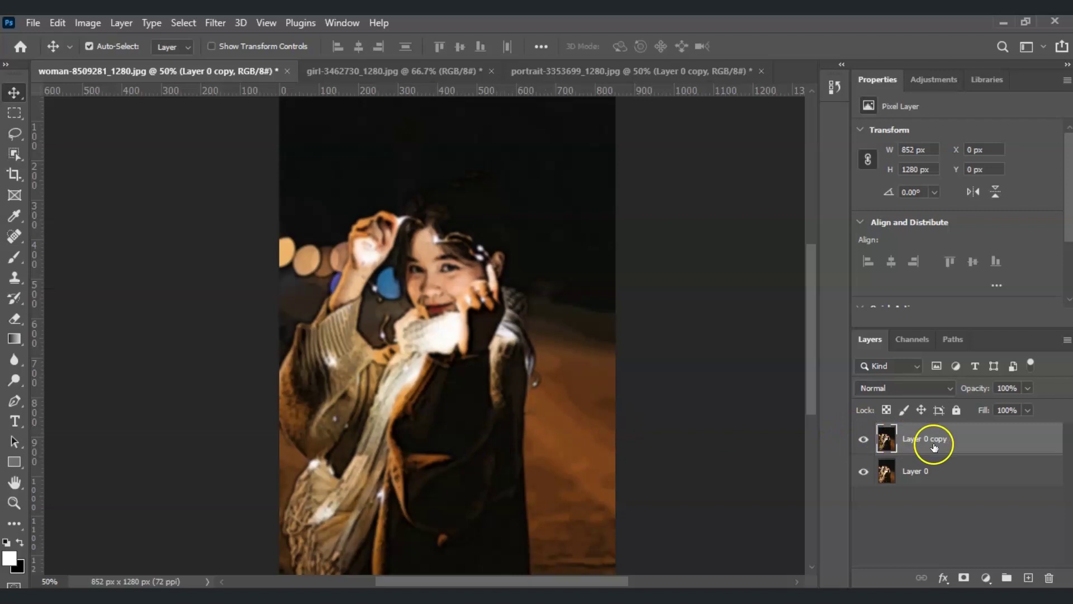
Step: Set the Layer 0 copy's blend mode to Overlay and compare the image with and without it
click(944, 388)
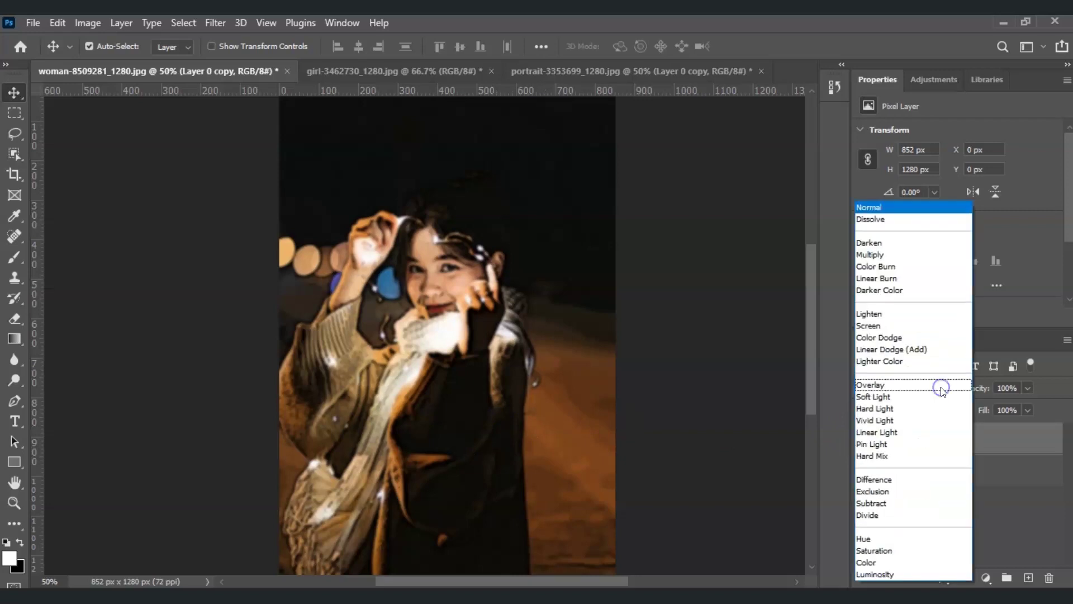
click(996, 495)
click(933, 394)
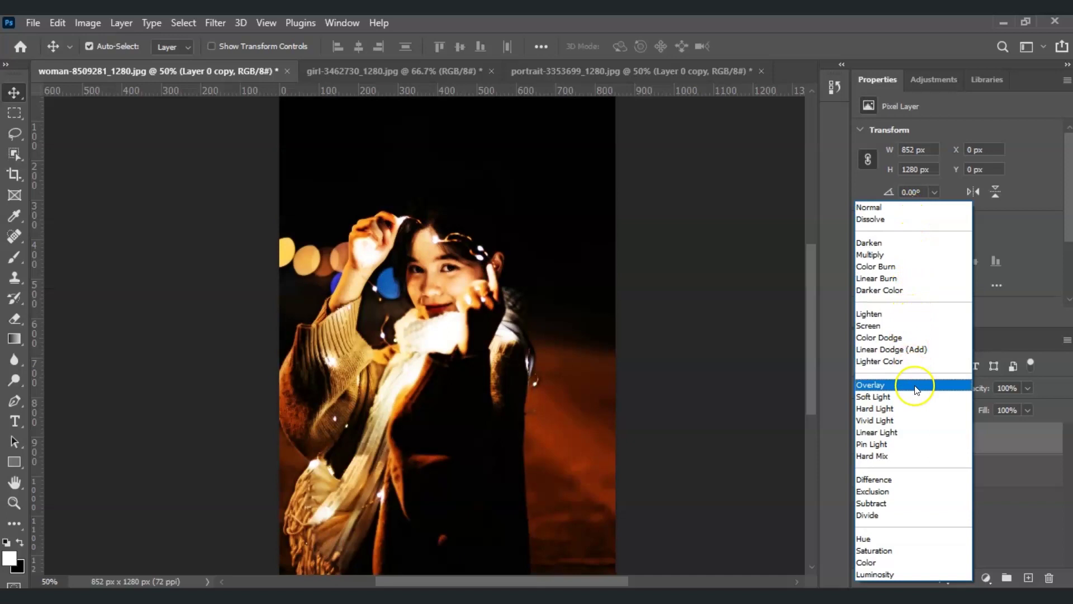
click(917, 387)
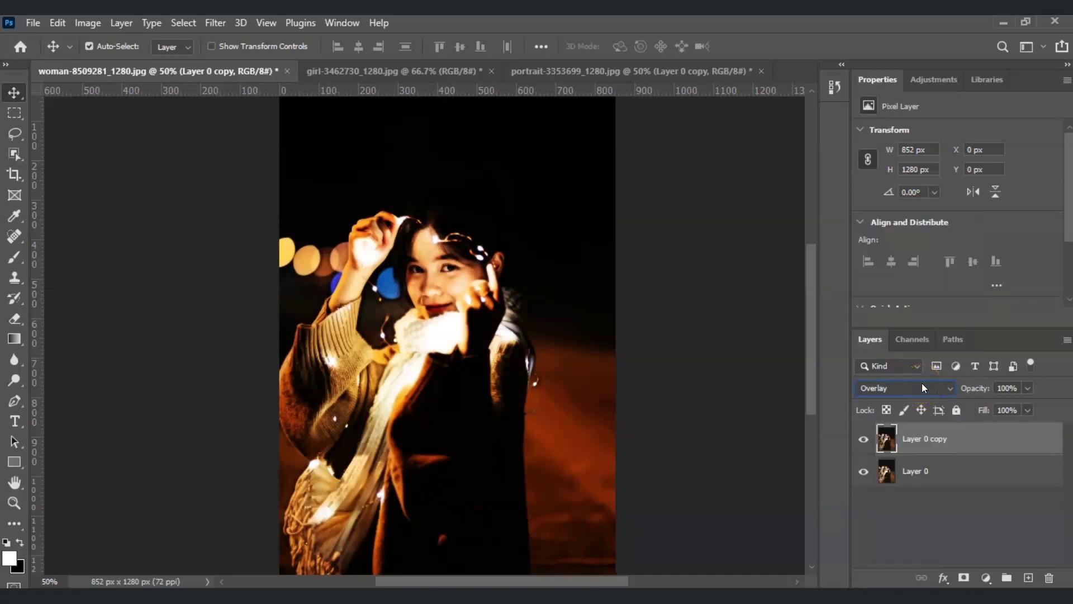
click(864, 440)
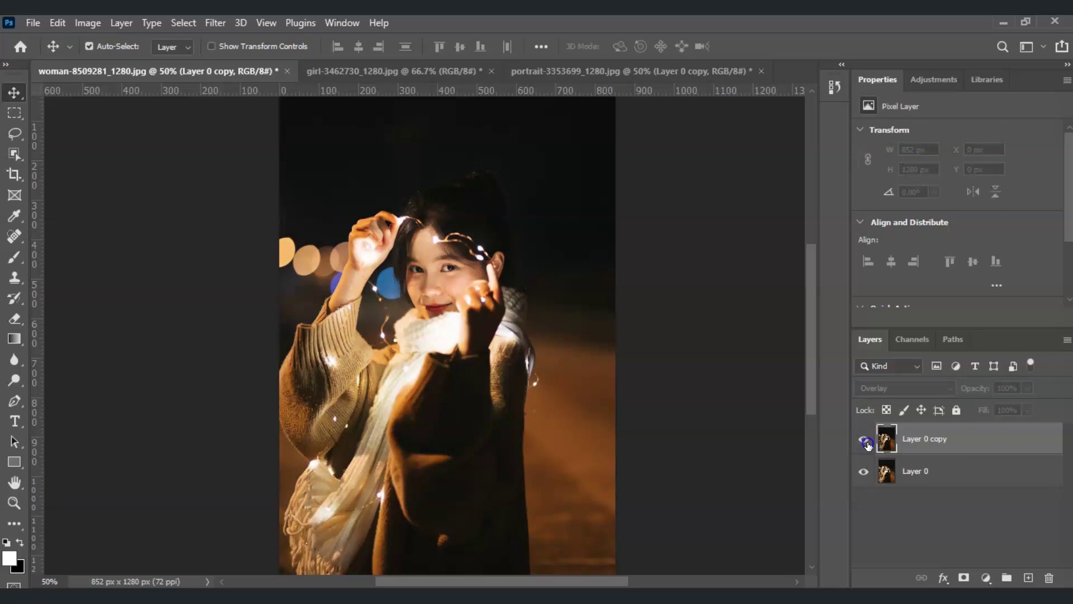
click(865, 441)
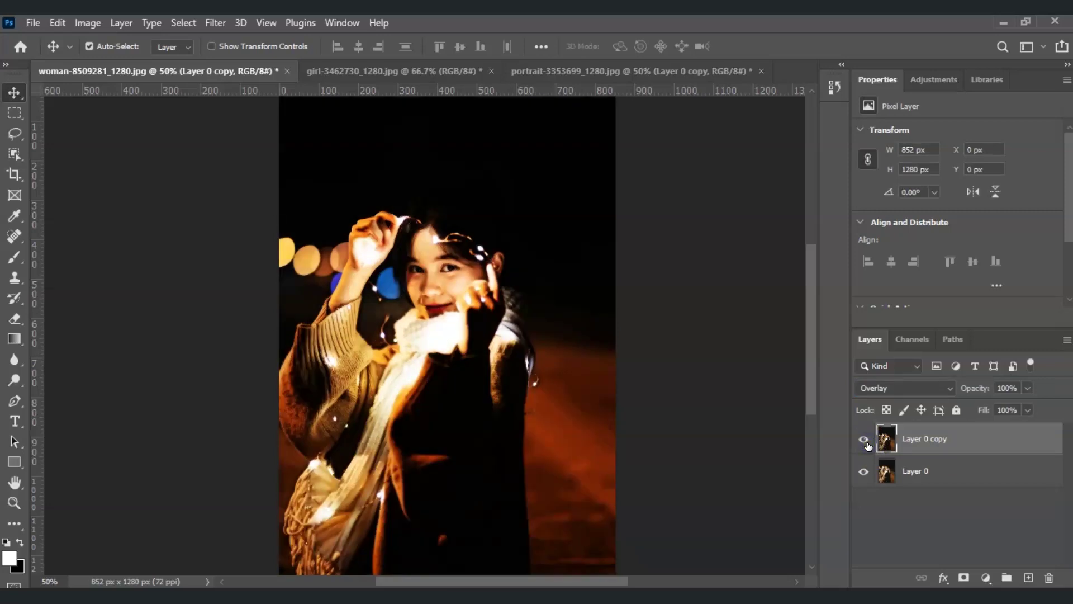
Step: Switch to the girl-3462730_1280.jpg document and duplicate its Background layer
click(397, 73)
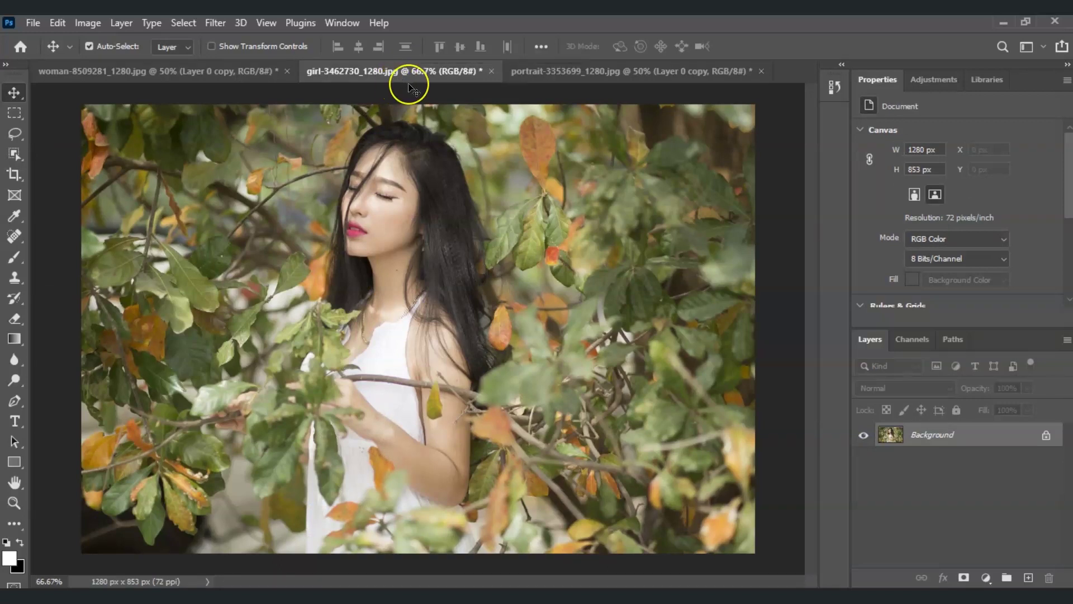
click(453, 149)
click(949, 440)
key(ctrl+j)
click(977, 515)
click(957, 438)
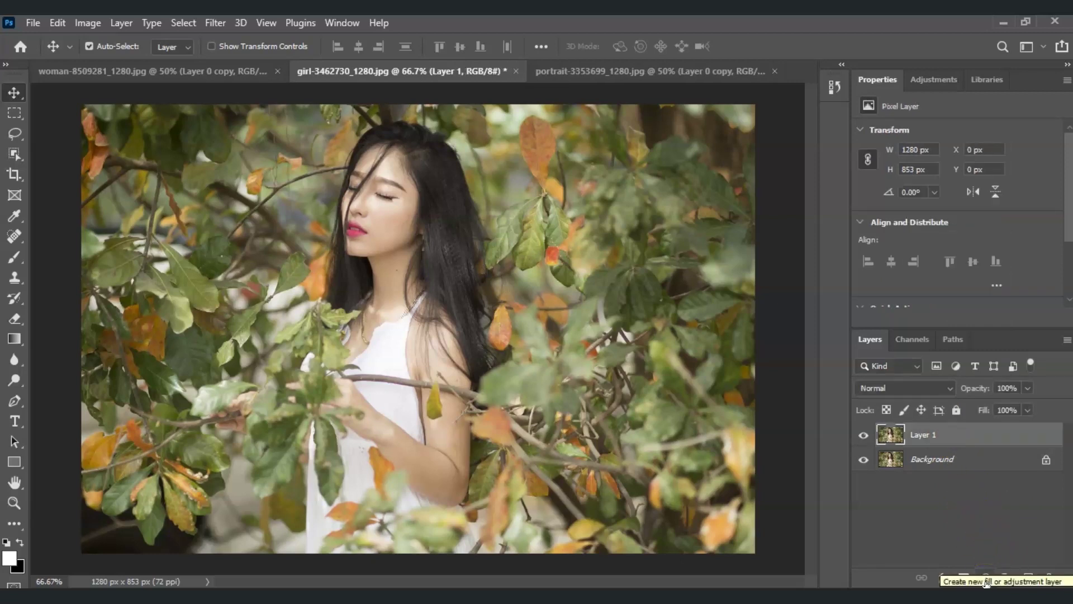
Step: Add a Photo Filter adjustment layer above Layer 1 using Warming Filter (85)
click(986, 581)
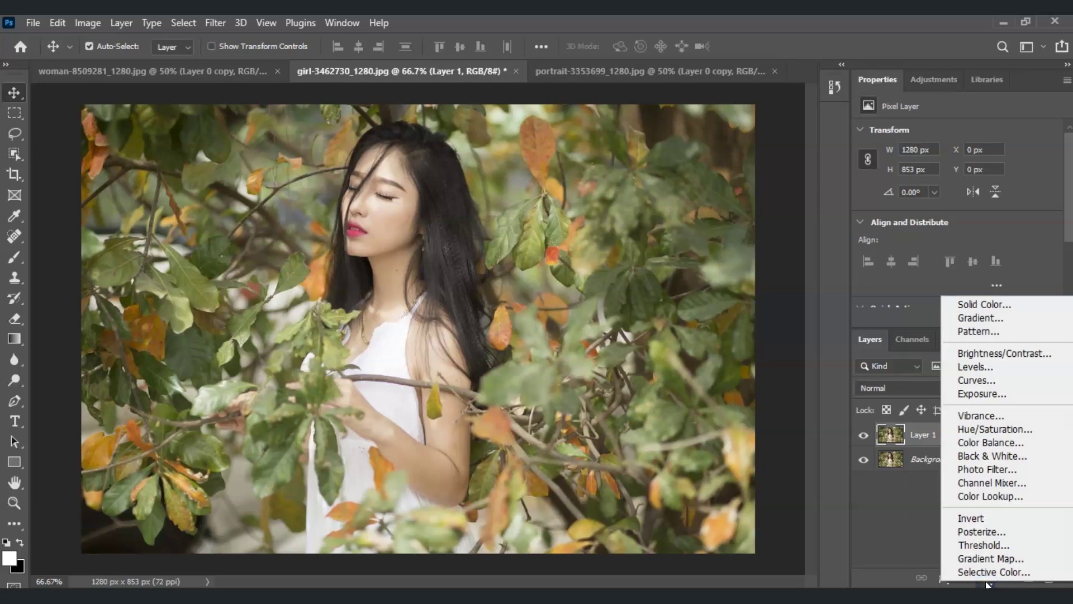
click(940, 535)
click(987, 575)
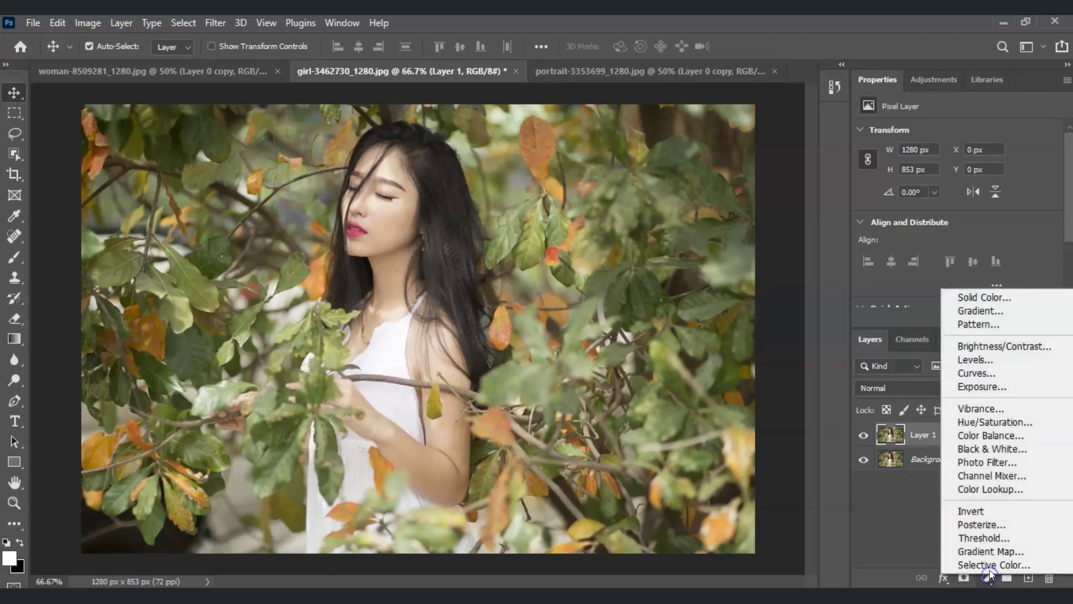
click(1004, 462)
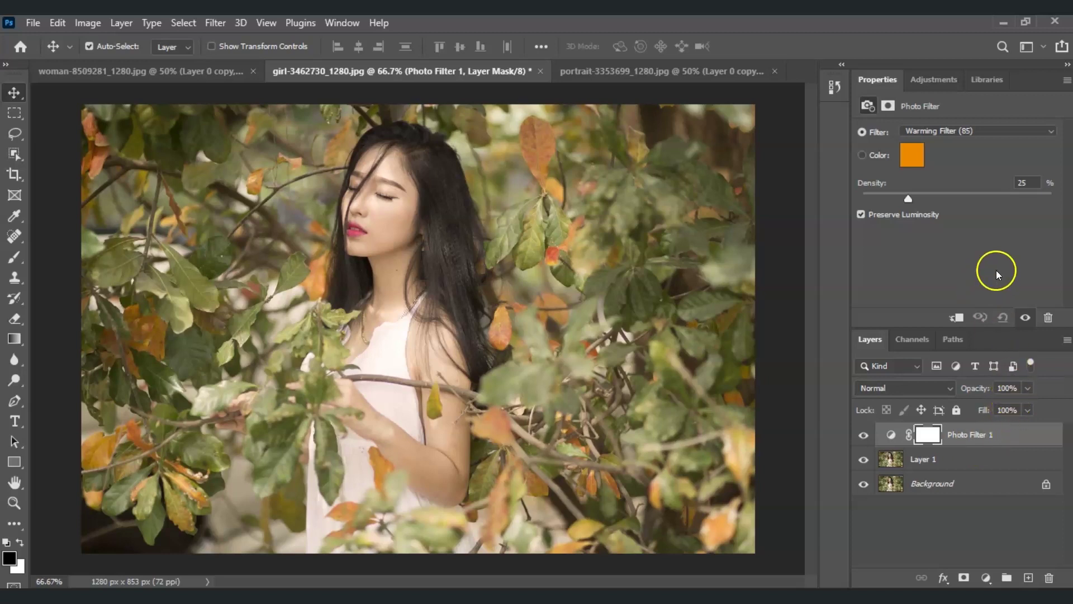
click(969, 131)
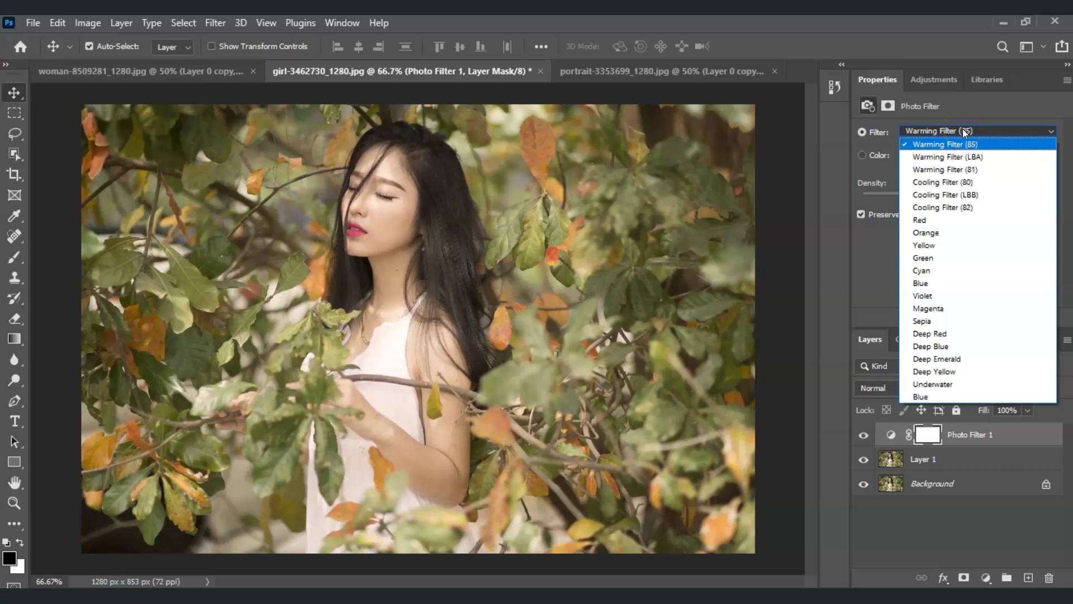
click(971, 142)
click(975, 145)
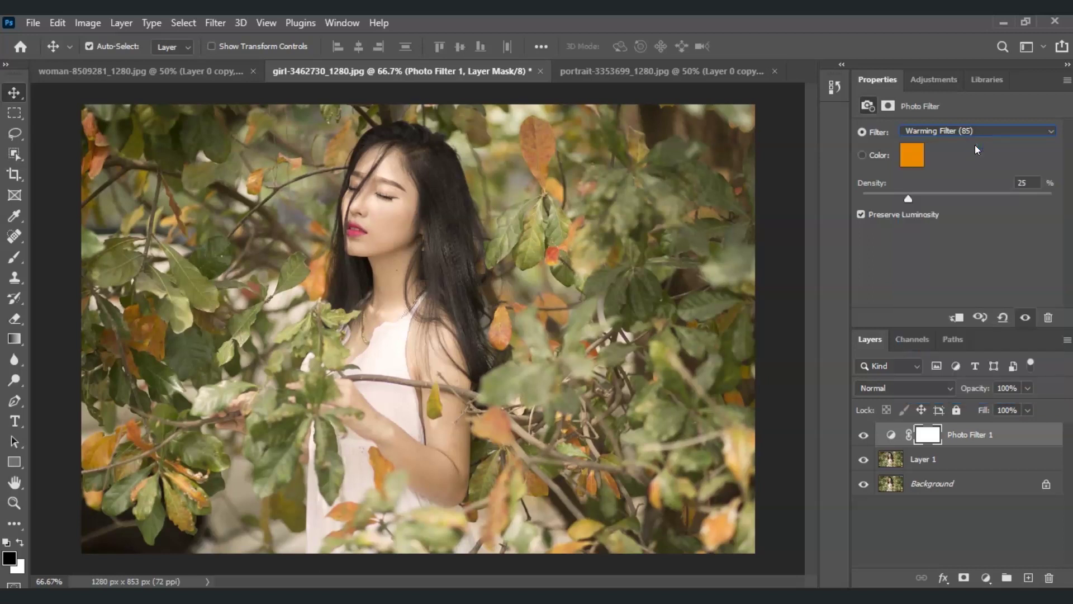
Step: Preview the cooling, color and Sepia presets of the Photo Filter adjustment on the woman's portrait
key(Down)
key(Down)
key(Down)
key(Down)
key(Down)
key(Down)
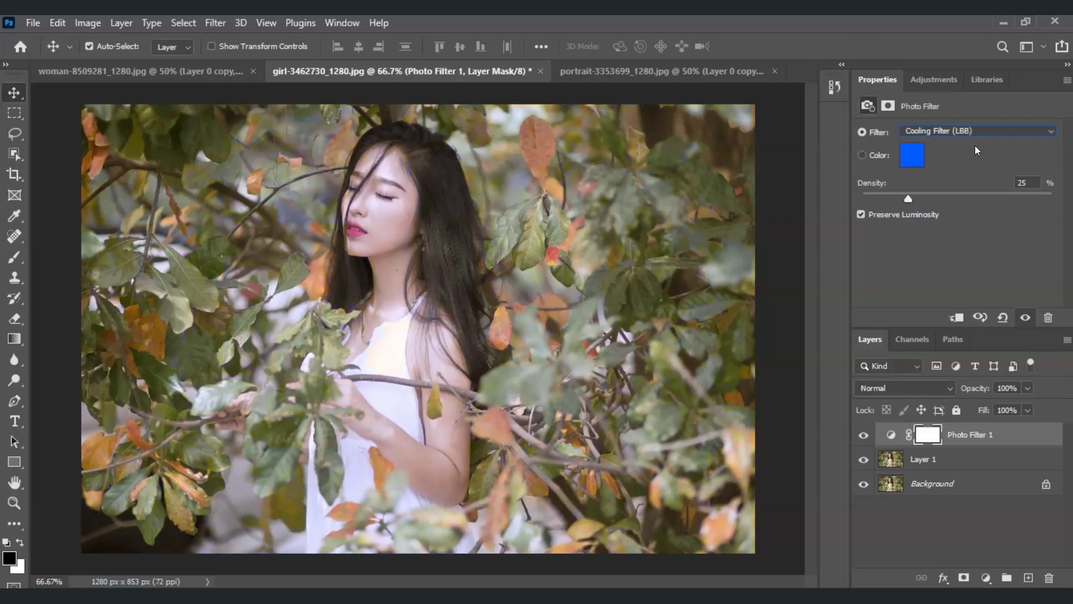
key(Down)
key(Down)
key(Down)
key(Down)
key(Down)
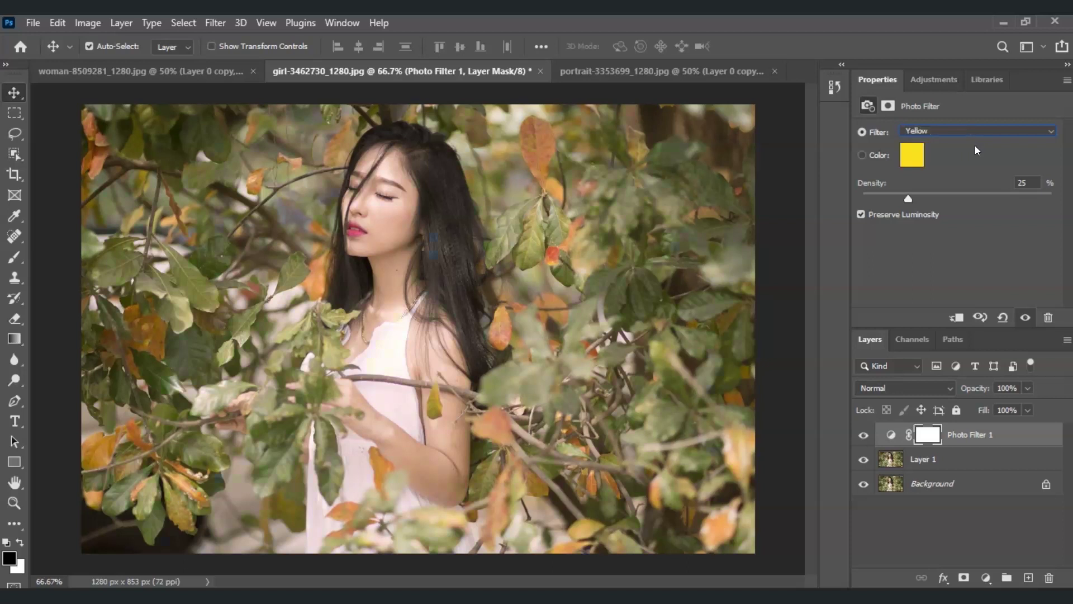
key(Down)
key(Down)
key(Down)
key(Down)
key(Down)
key(Down)
key(Down)
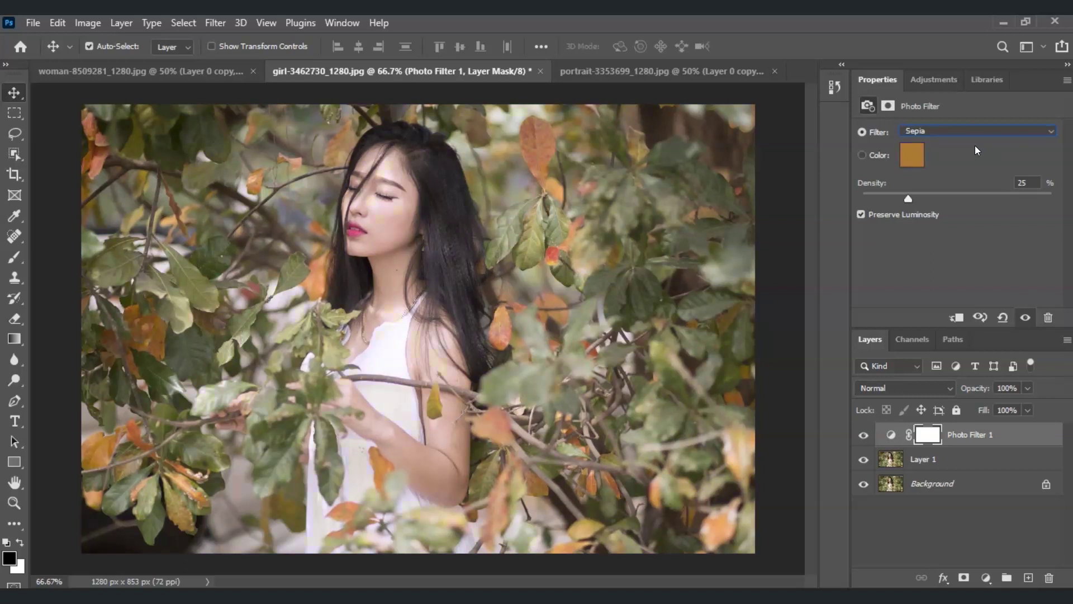
Step: Browse back through the Photo Filter presets and set the adjustment to Warming Filter (LBA)
key(Up)
key(Up)
key(Up)
key(Up)
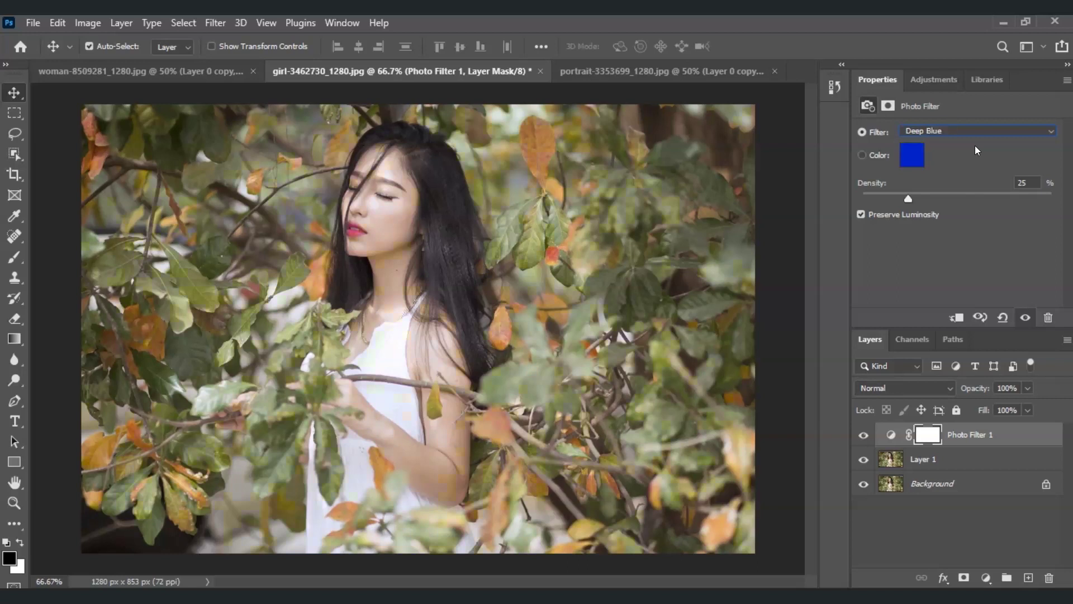
key(Up)
key(Up)
key(Up)
key(Up)
key(Up)
key(Up)
key(Up)
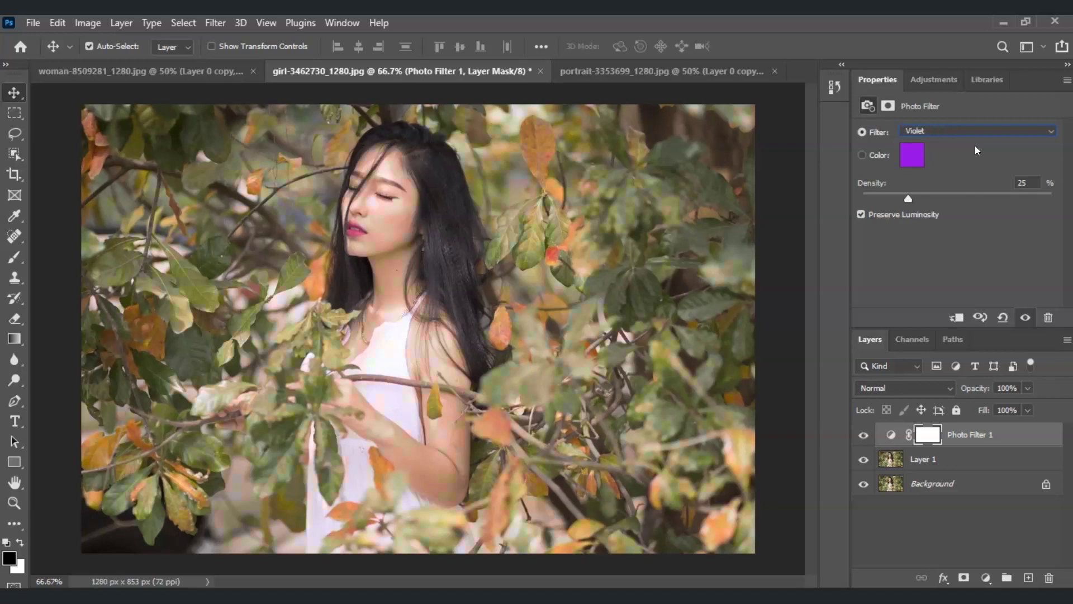
key(Up)
key(Up)
key(Up)
key(Up)
key(Up)
key(Up)
key(Down)
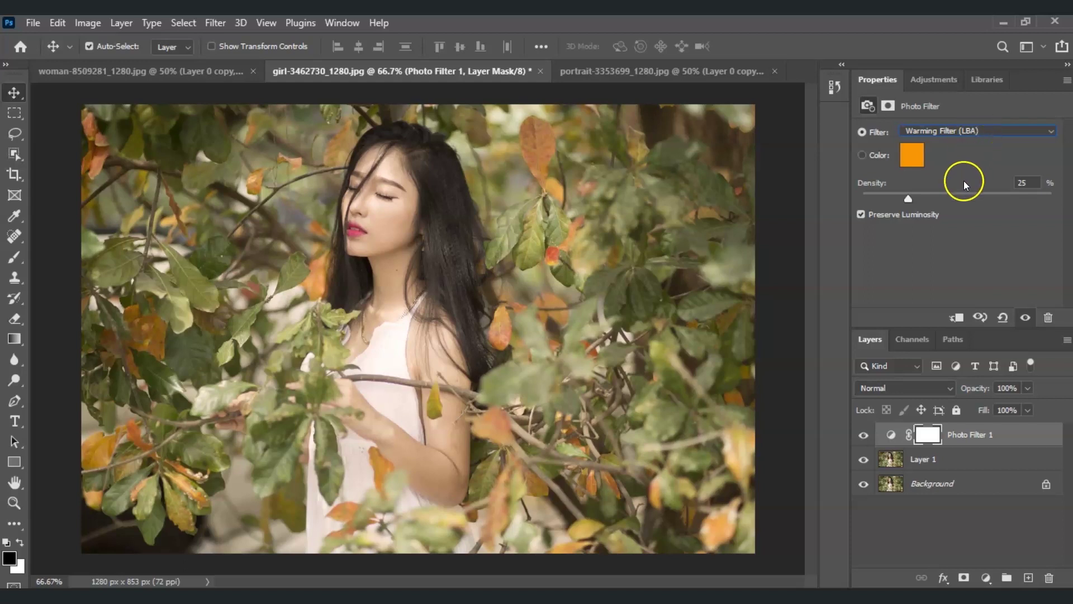
Step: Set the Photo Filter density to 40% and compare the image with and without the adjustment
drag(910, 199, 937, 199)
click(864, 435)
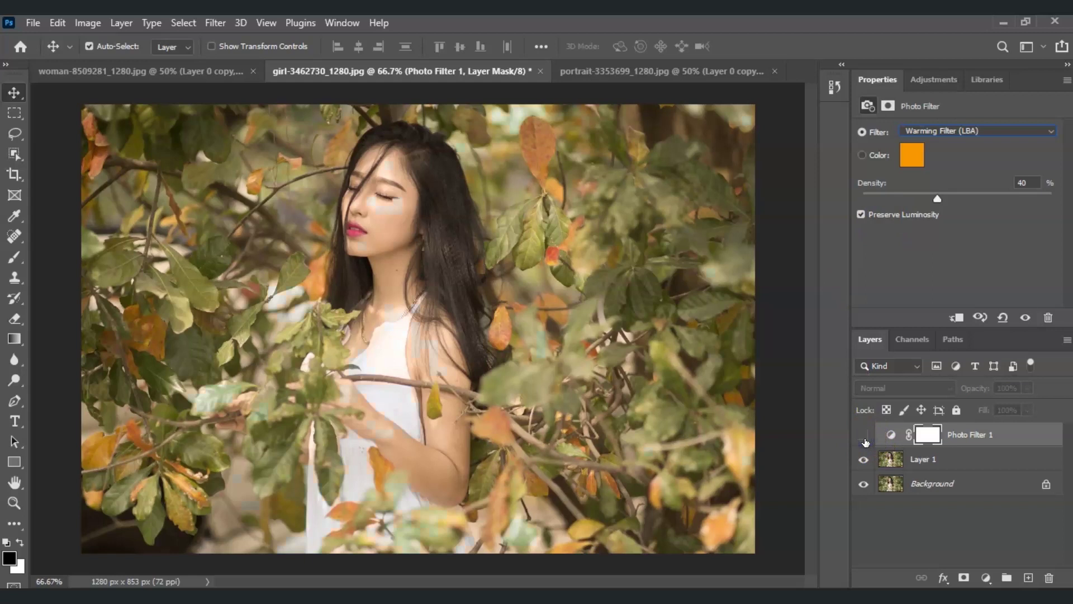
click(864, 440)
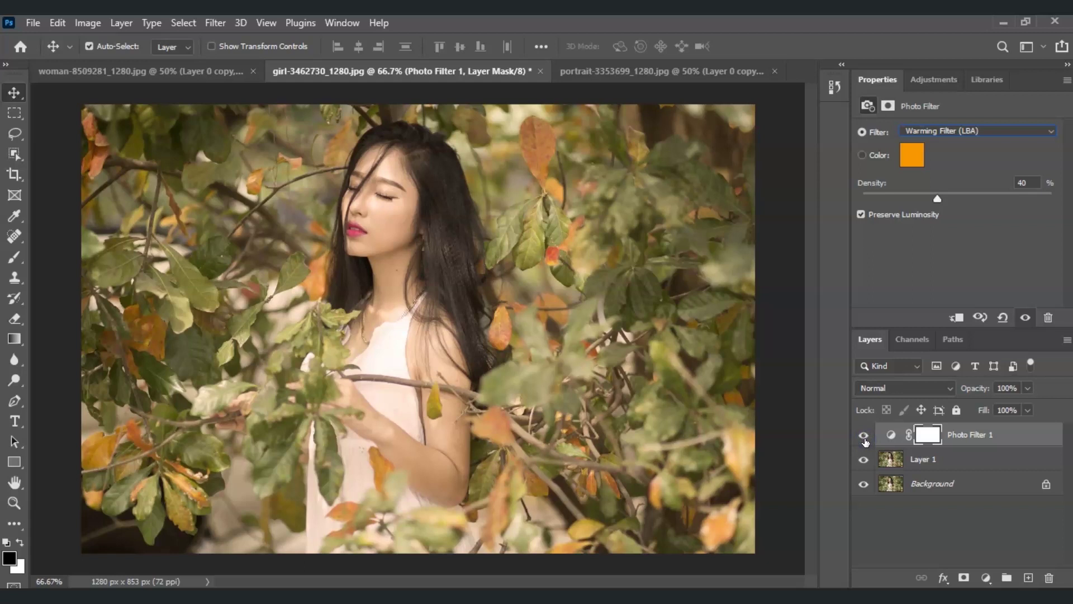
Step: Paint black with the Brush tool on the Photo Filter 1 mask over the woman's face, hair and upper body
click(879, 436)
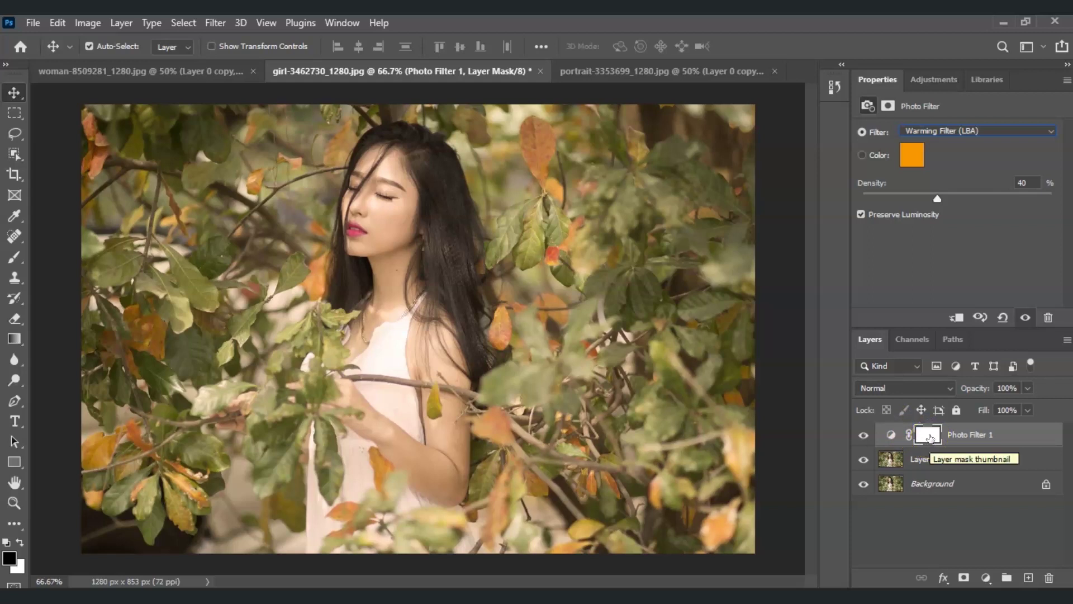
click(930, 438)
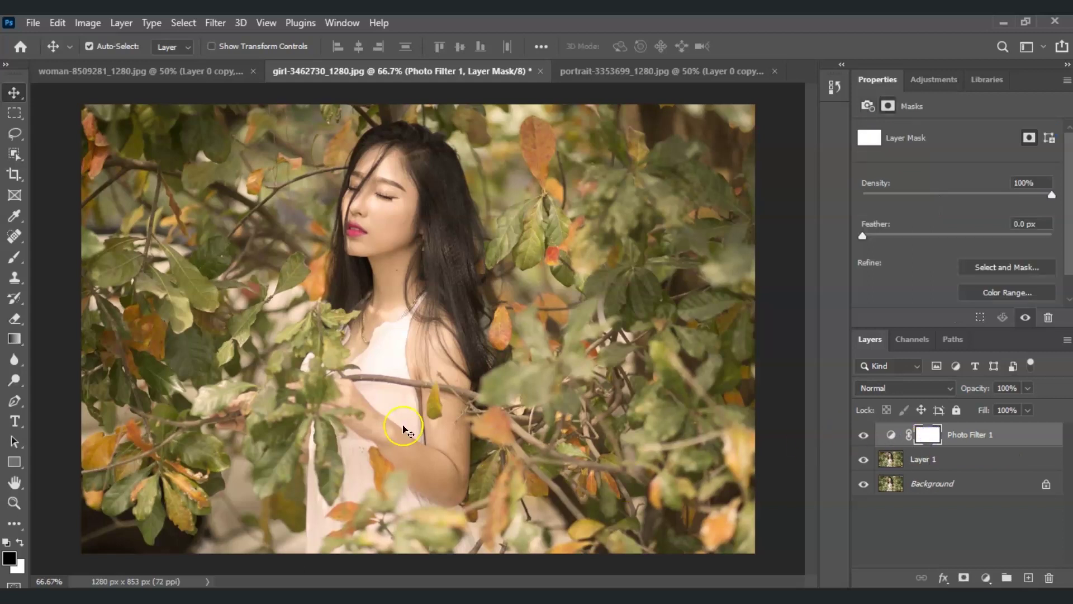
click(15, 258)
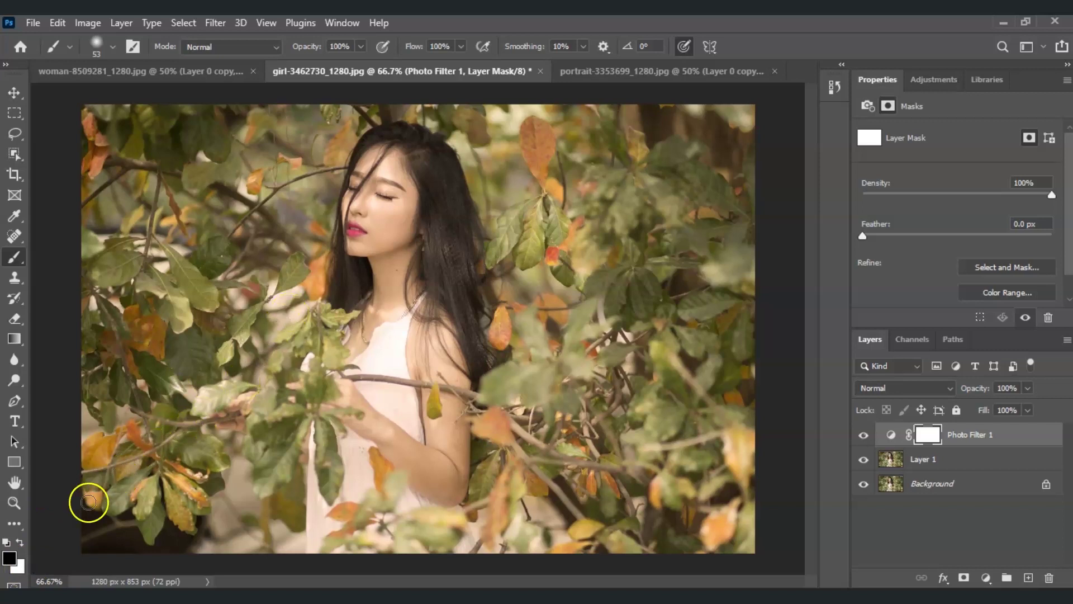
mouse_move(395, 191)
mouse_down()
mouse_move(366, 233)
mouse_move(382, 203)
mouse_move(382, 249)
mouse_move(399, 196)
mouse_move(391, 266)
mouse_move(399, 203)
mouse_move(390, 243)
mouse_move(398, 194)
mouse_move(386, 168)
mouse_move(354, 224)
mouse_move(361, 178)
mouse_move(382, 149)
mouse_move(353, 206)
mouse_move(381, 164)
mouse_move(413, 192)
mouse_move(376, 247)
mouse_move(381, 274)
mouse_move(381, 240)
mouse_move(383, 288)
mouse_move(389, 274)
mouse_move(348, 345)
mouse_move(387, 307)
mouse_up()
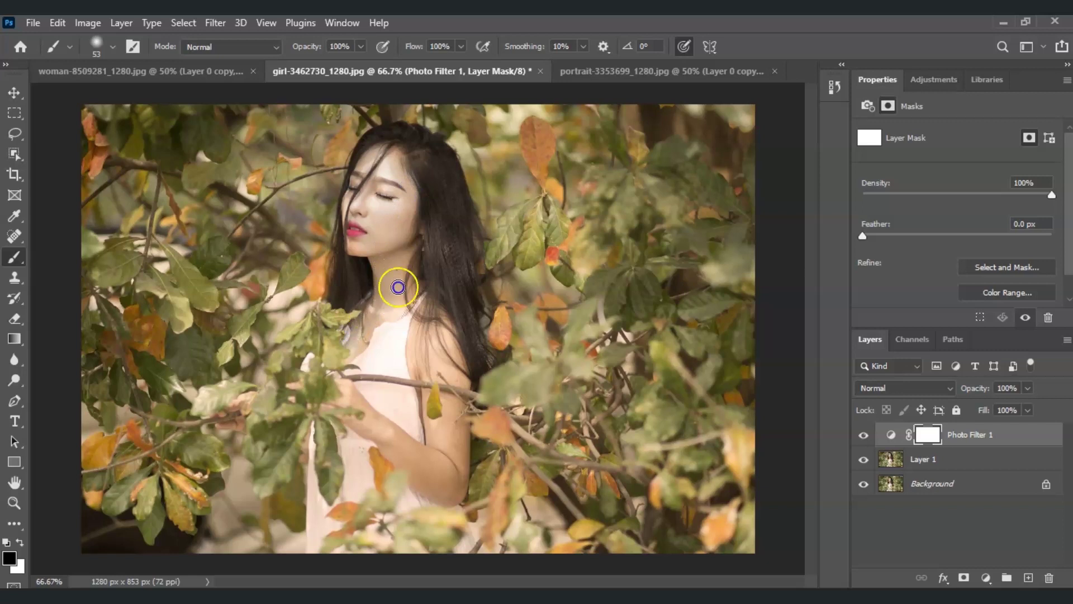
mouse_move(349, 200)
mouse_down()
mouse_move(345, 276)
mouse_move(459, 196)
mouse_move(458, 213)
mouse_up()
mouse_move(440, 350)
mouse_down()
mouse_move(414, 366)
mouse_move(457, 374)
mouse_move(450, 455)
mouse_move(438, 377)
mouse_move(435, 453)
mouse_move(400, 440)
mouse_move(407, 131)
mouse_move(440, 181)
mouse_up()
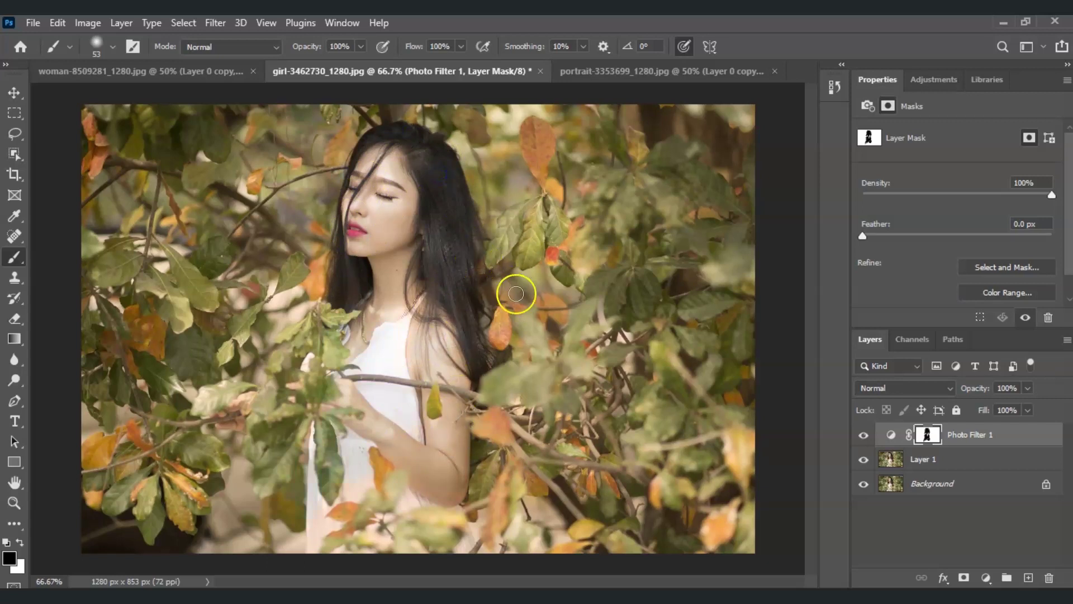
Step: Set the Photo Filter 1 density to 35% and compare the image with and without the adjustment
click(890, 436)
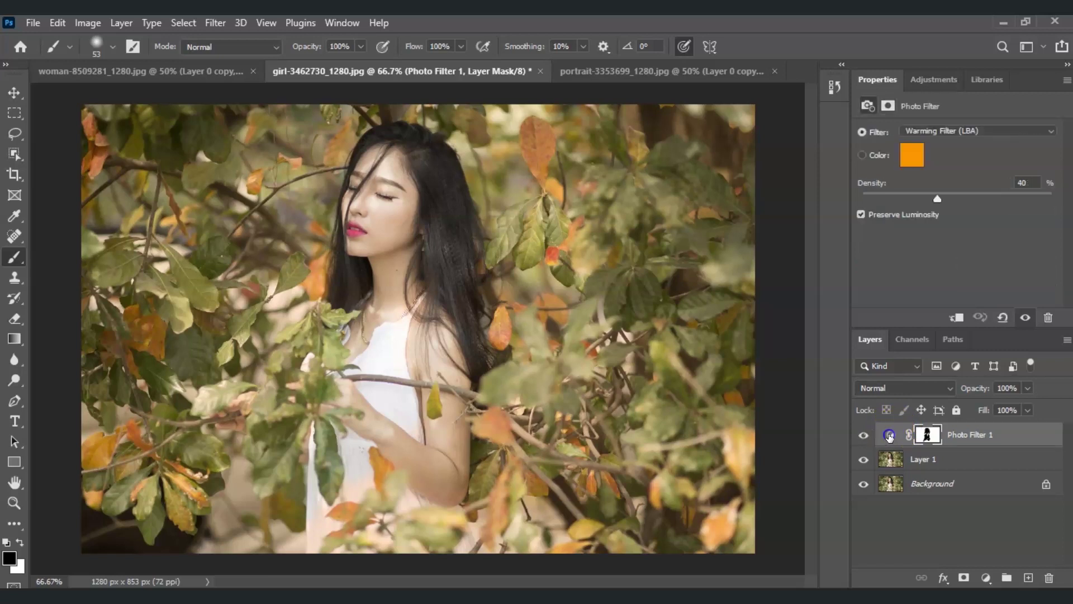
drag(938, 196, 927, 197)
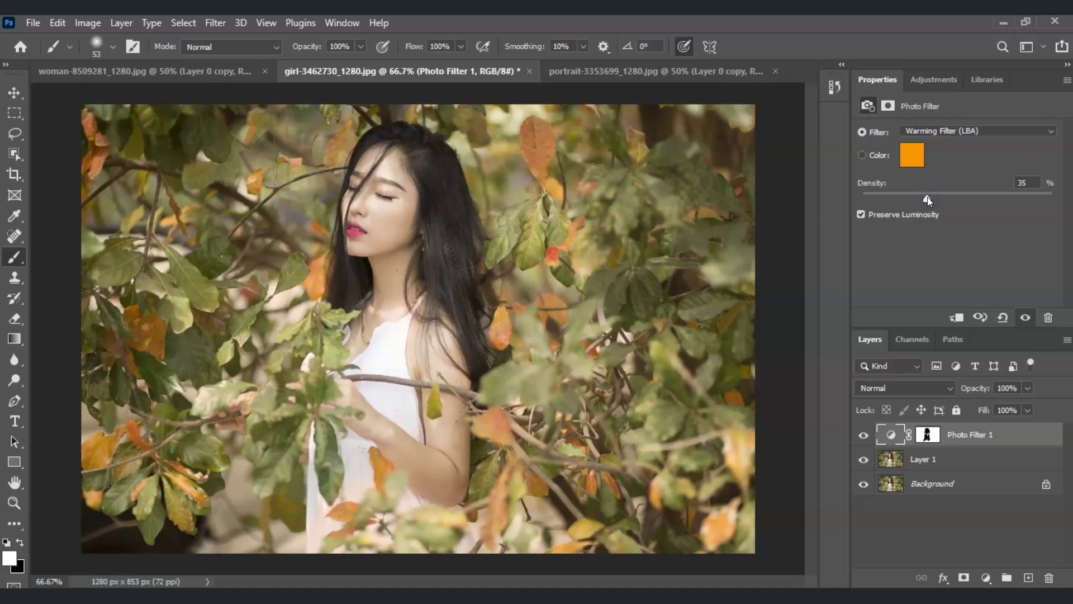
click(865, 437)
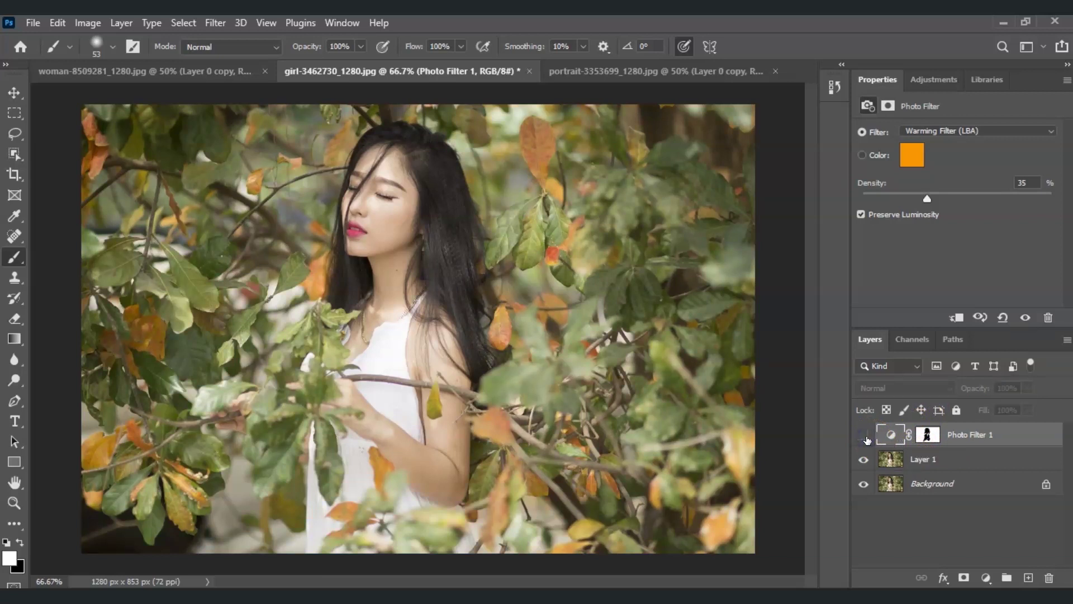
click(864, 436)
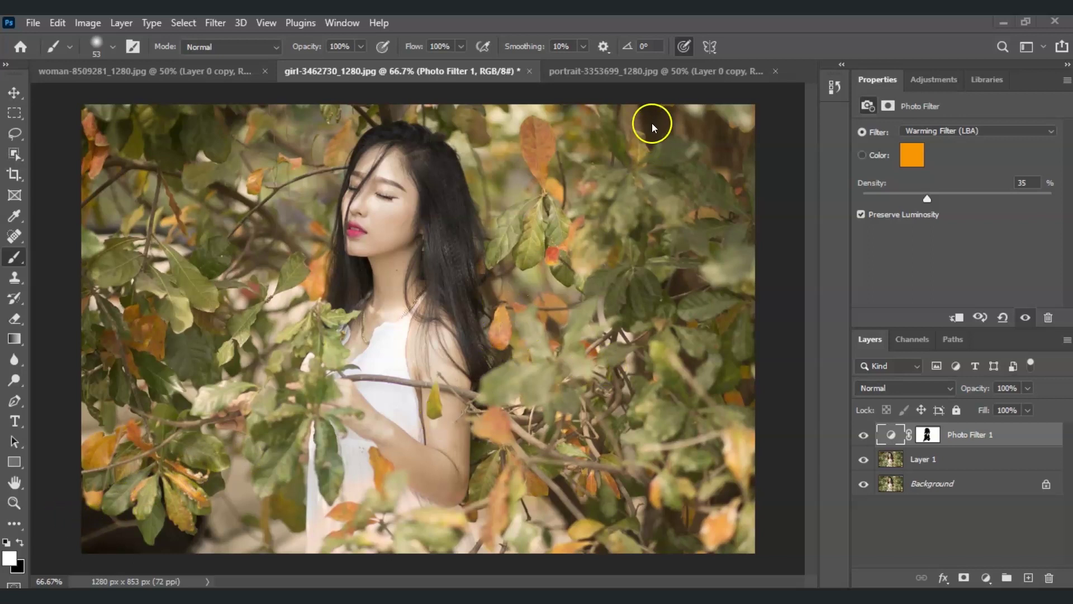
Step: Switch to the portrait-3353699_1280.jpg document and replace the old Layer 0 copy with a fresh duplicate of Layer 0
click(648, 74)
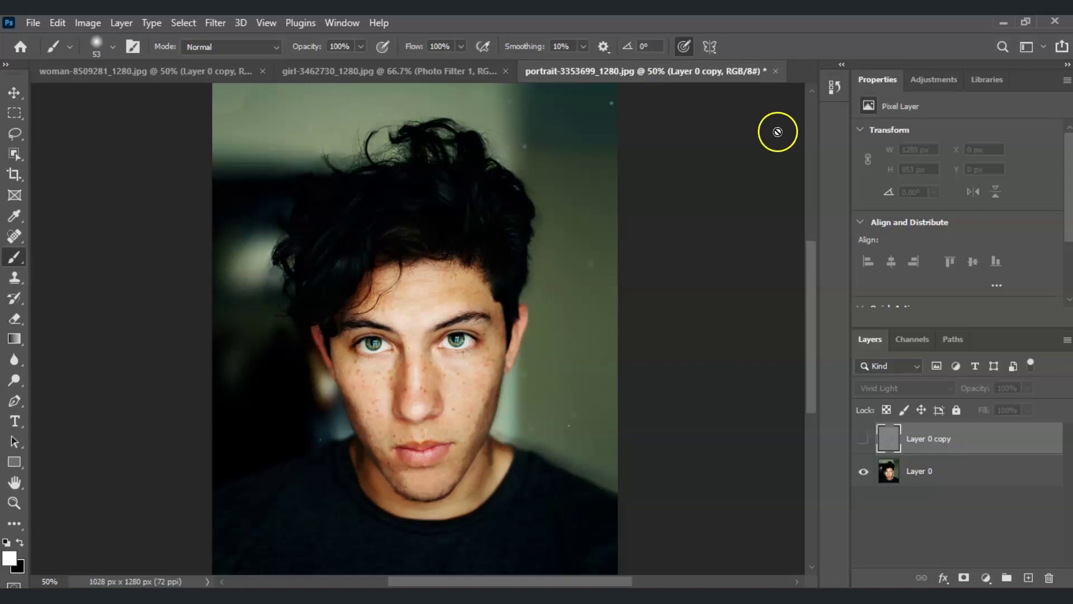
click(972, 446)
key(Delete)
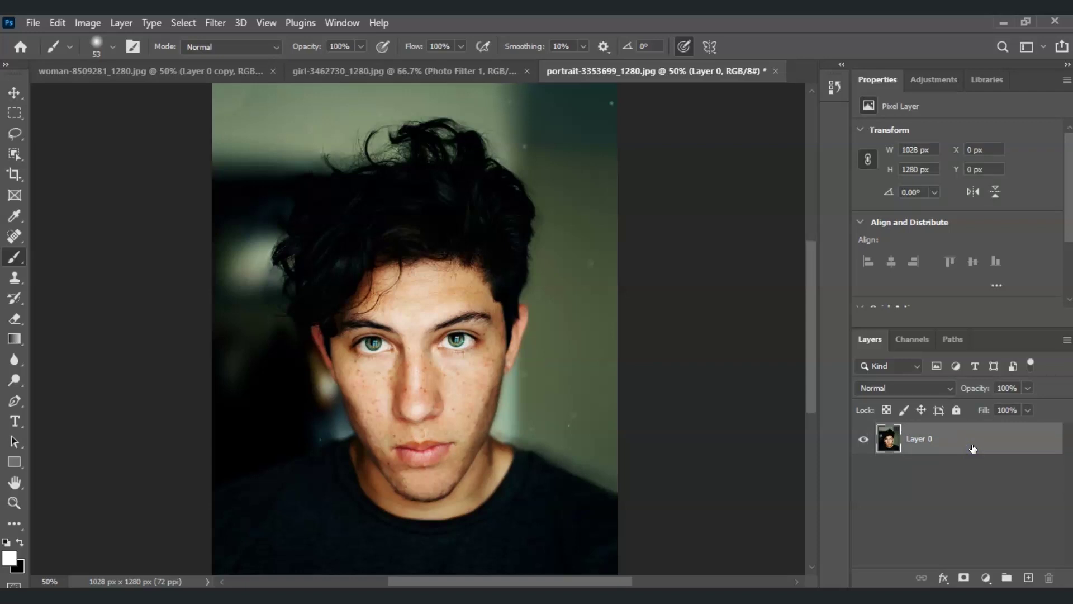
key(ctrl+j)
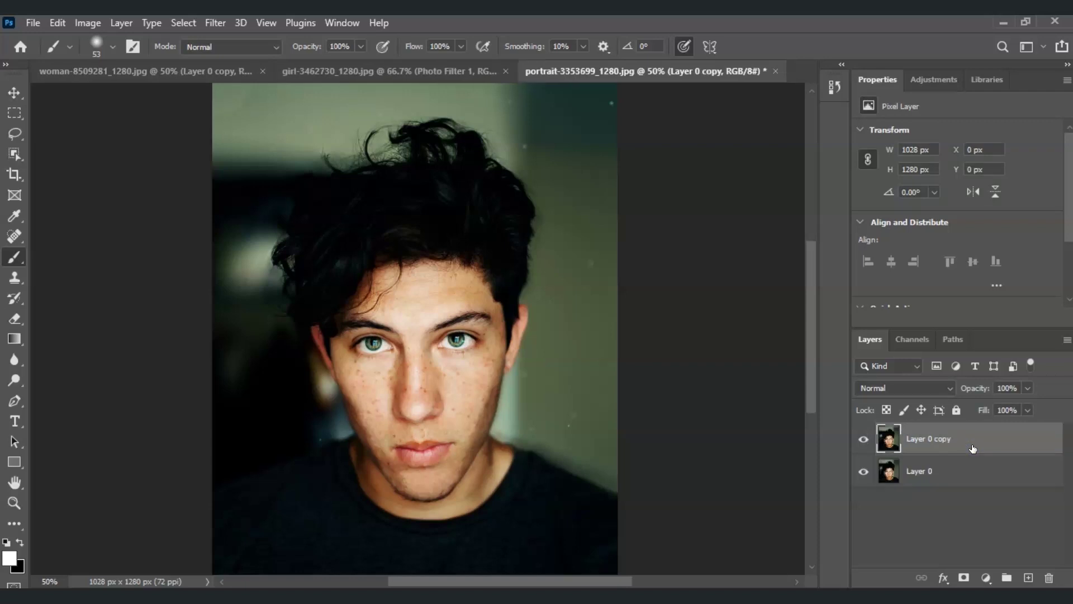
click(973, 518)
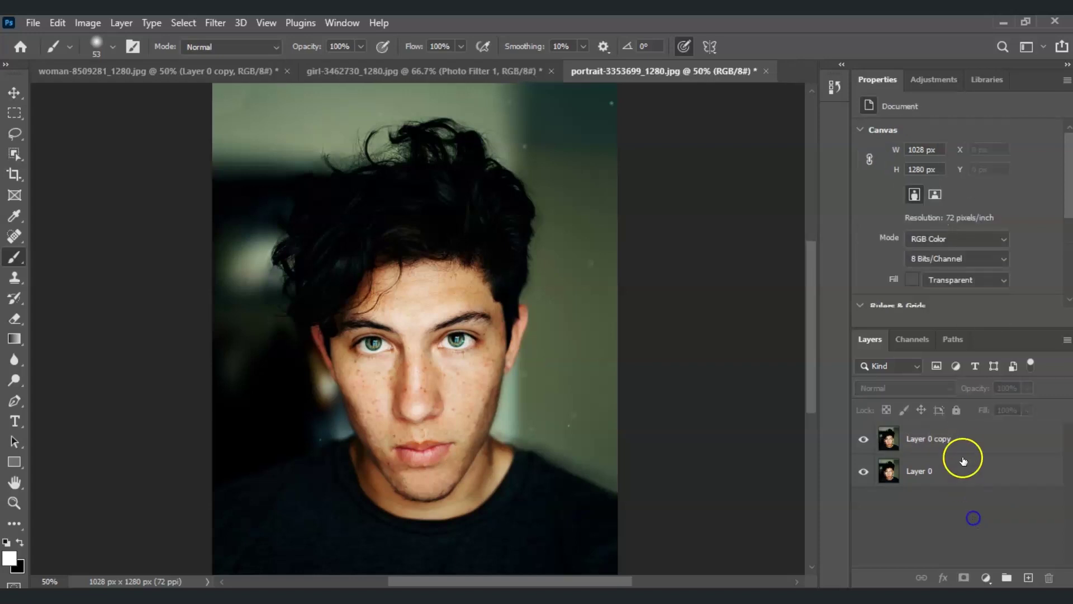
click(960, 443)
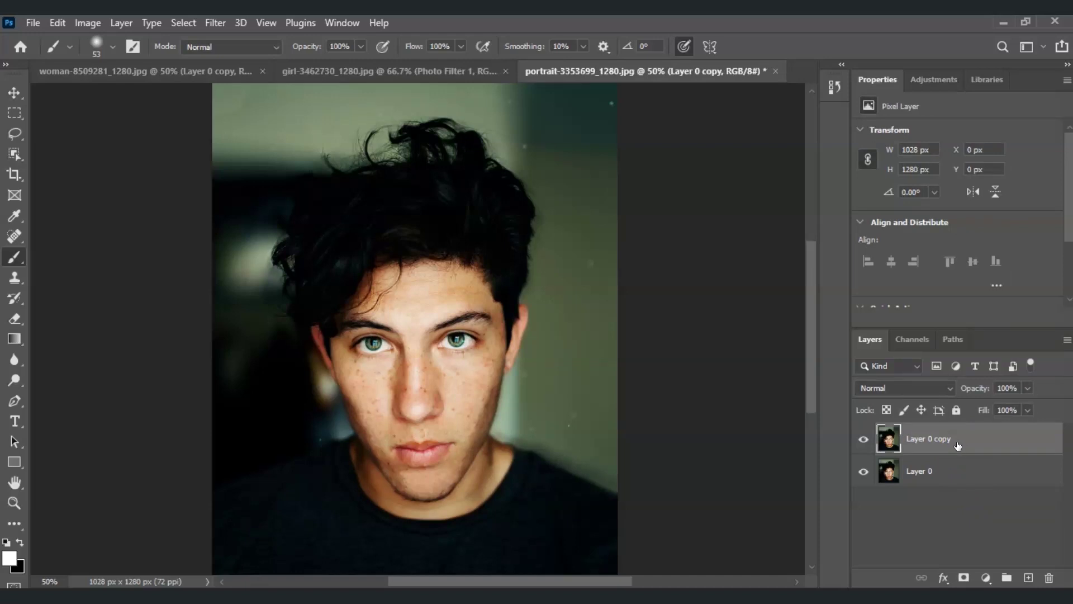
Step: Invert the Layer 0 copy's colors and set its blend mode to Vivid Light
key(ctrl+i)
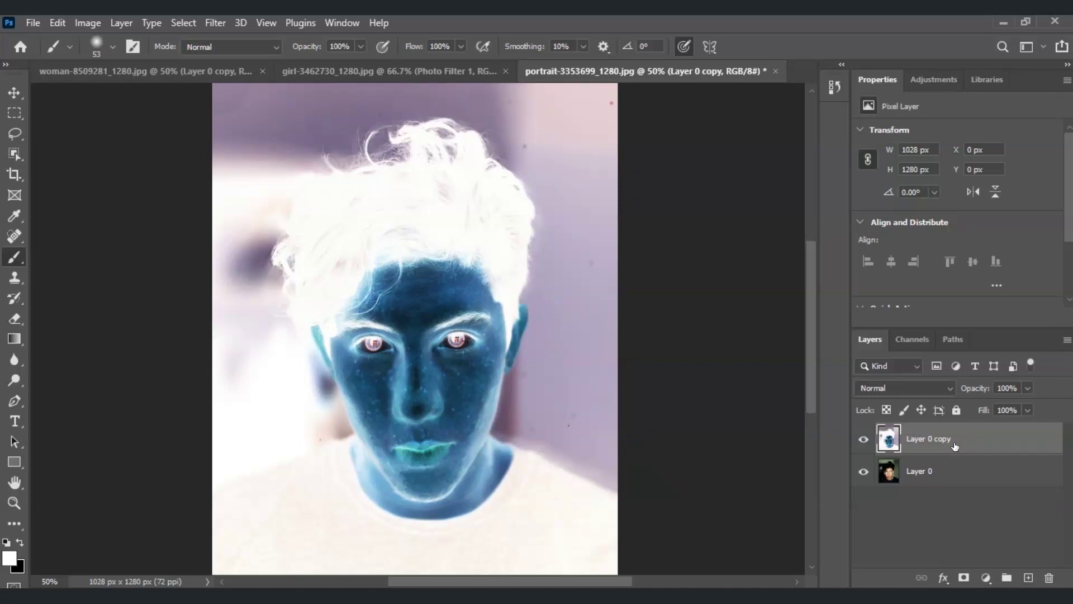
click(935, 393)
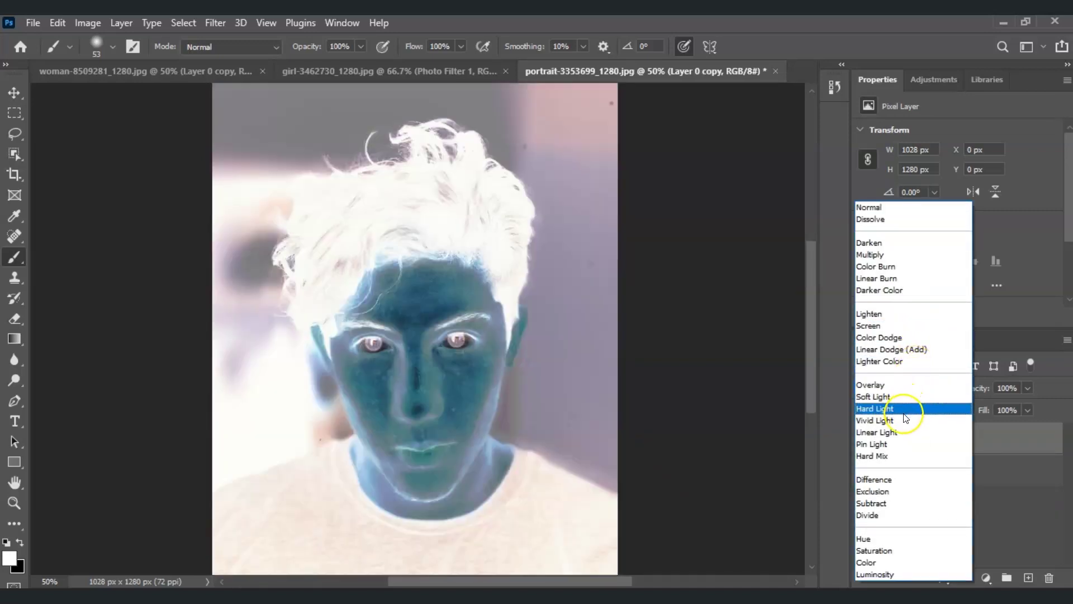
click(904, 419)
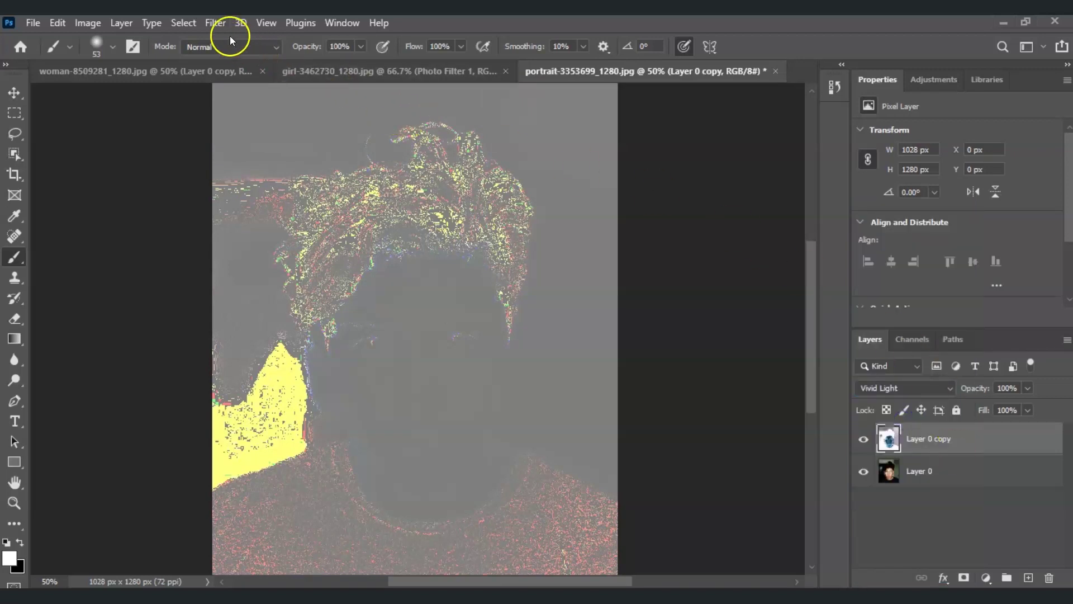
Step: Apply the High Pass filter to the Layer 0 copy
click(215, 23)
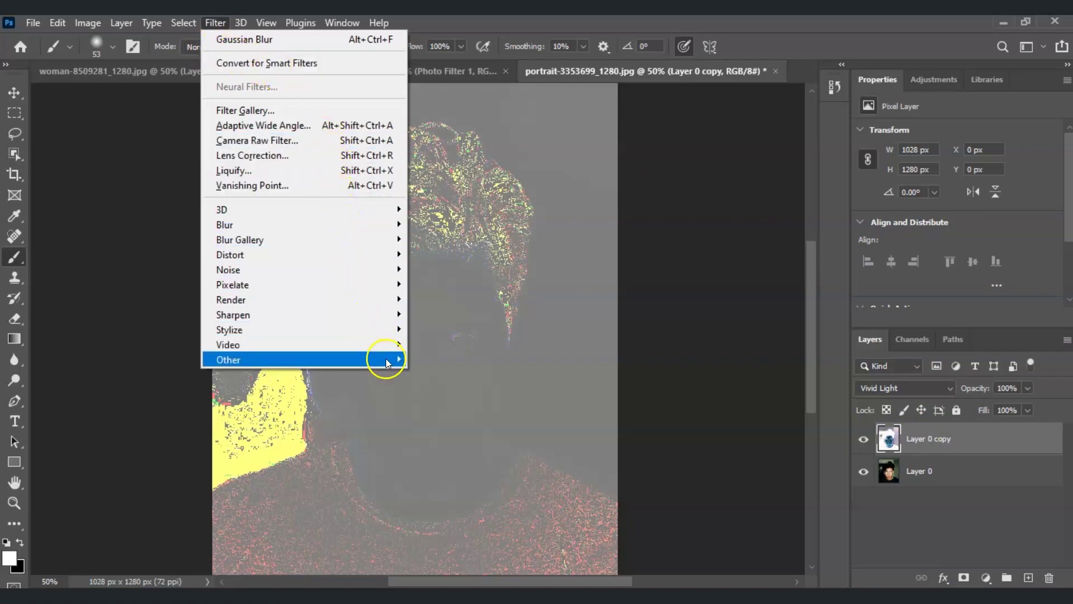
mouse_move(385, 359)
click(437, 372)
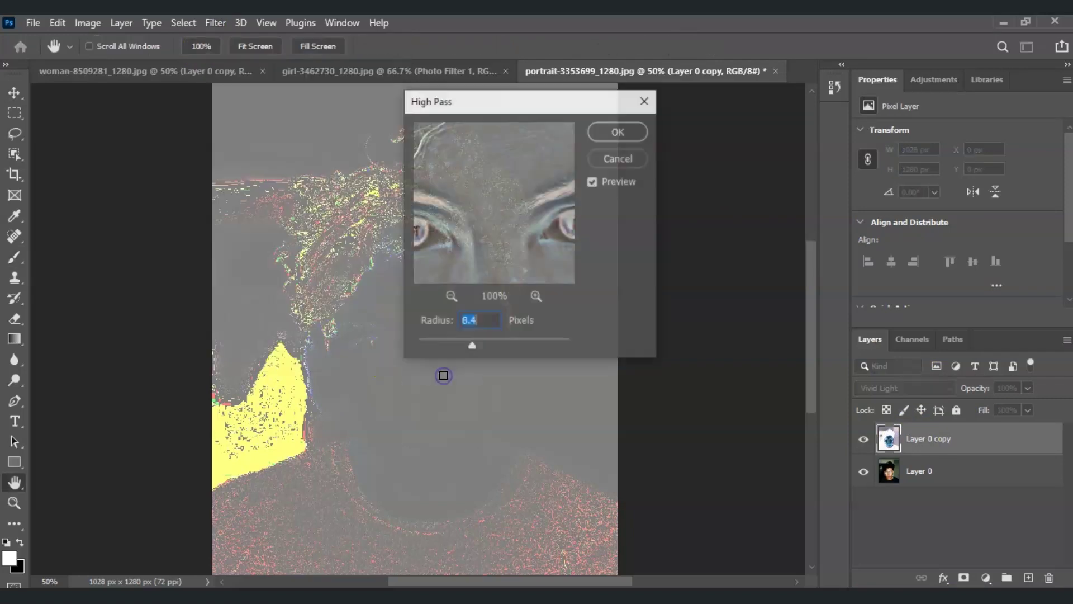
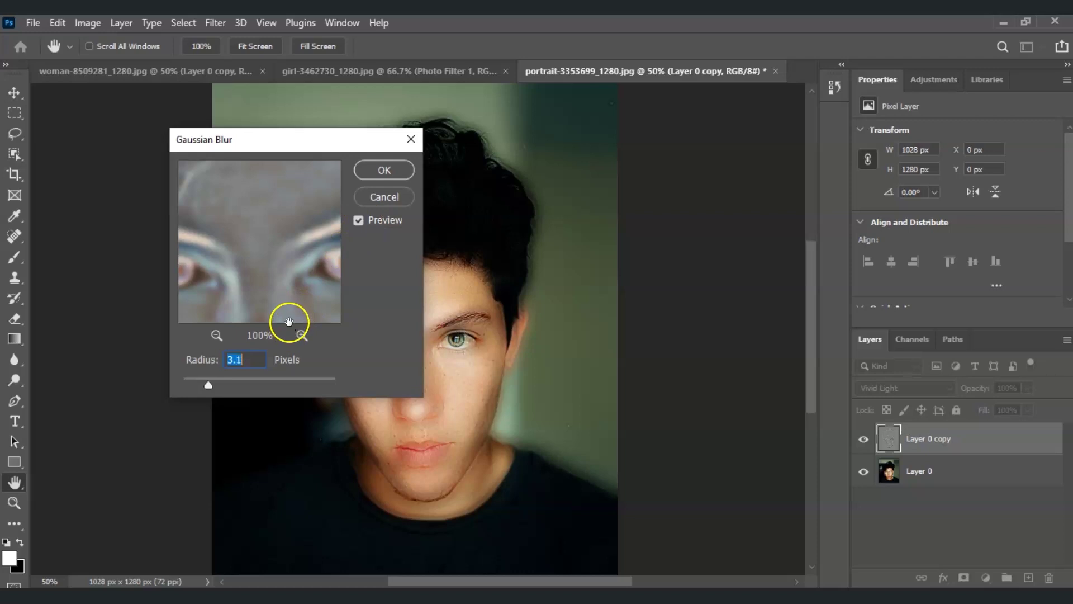
Step: Apply a Gaussian Blur with a radius of 3.6 pixels to the Layer 0 copy
key(Up)
key(Up)
key(Up)
key(Up)
key(Up)
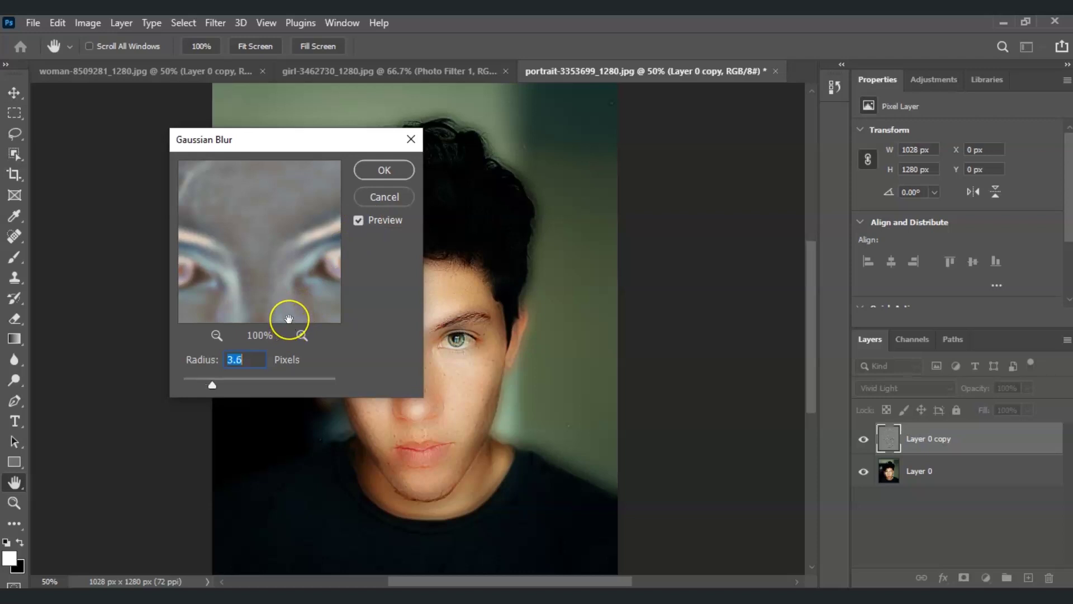
click(383, 169)
Step: Add a black layer mask to the Layer 0 copy to hide the smoothing effect
key(b)
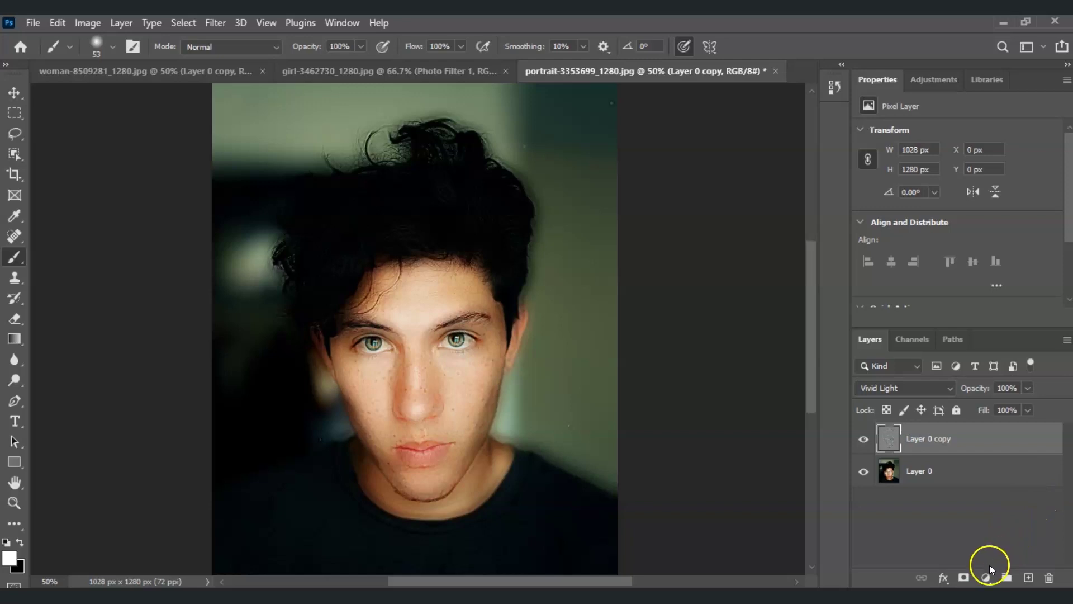
double_click(963, 440)
click(964, 579)
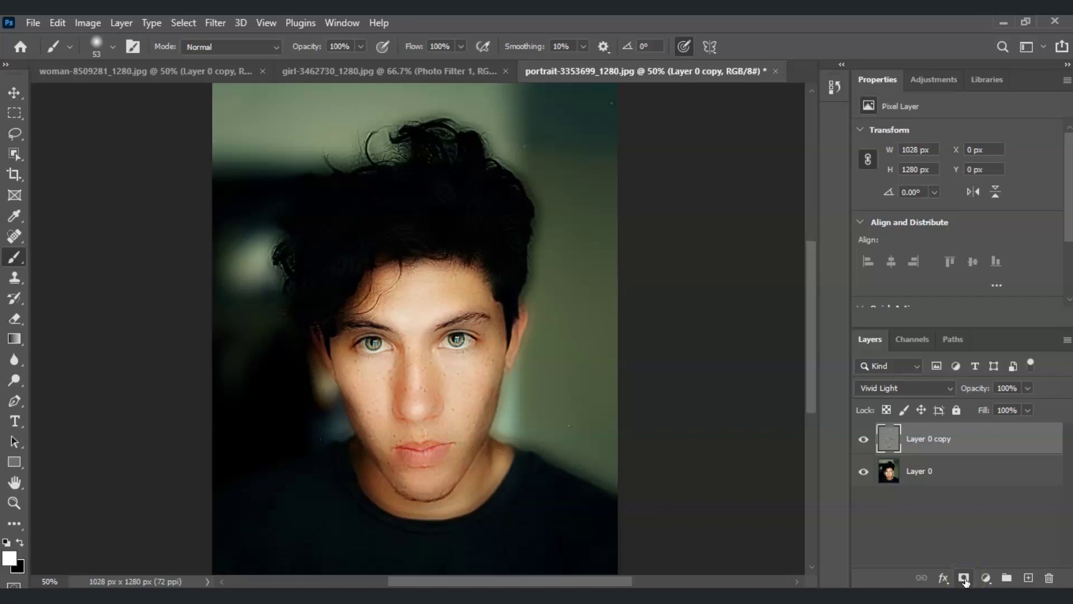
alt+click(964, 579)
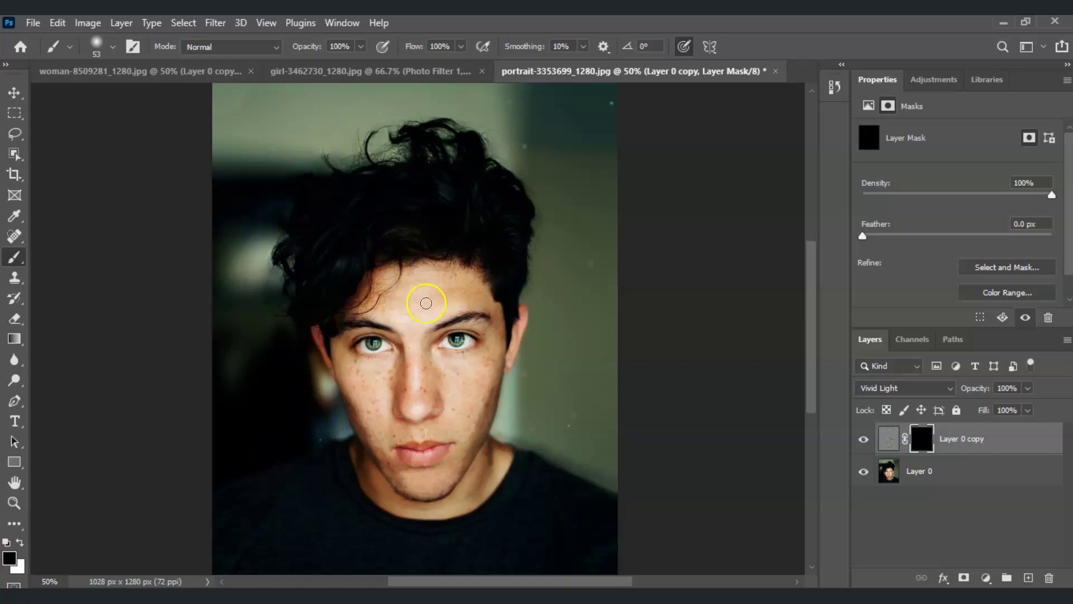
mouse_move(380, 322)
mouse_down()
mouse_move(418, 292)
mouse_move(352, 309)
mouse_move(388, 308)
mouse_move(249, 431)
mouse_move(288, 401)
mouse_up()
click(16, 556)
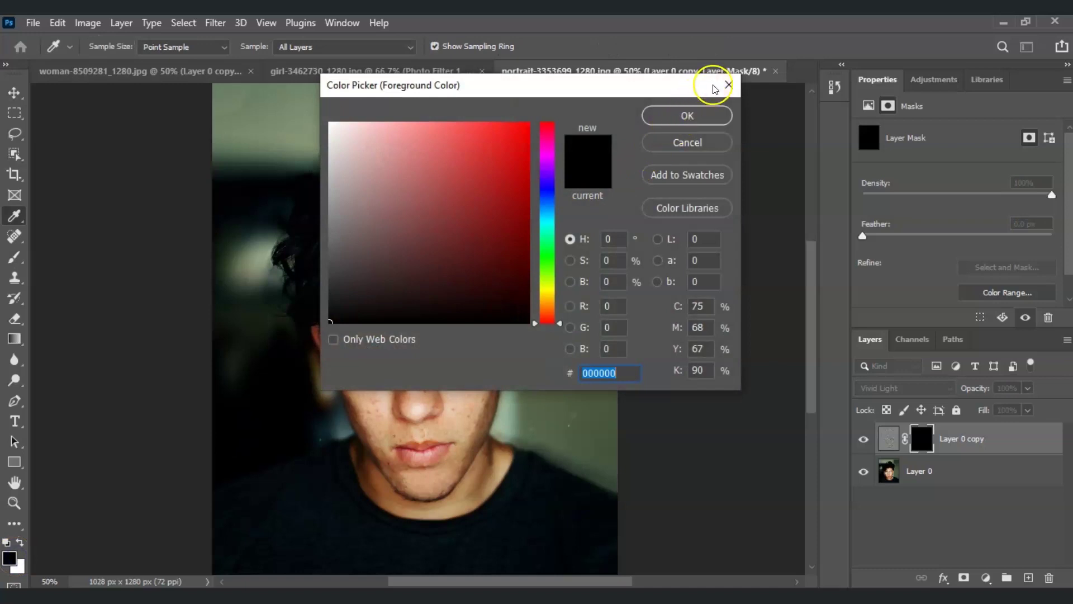
click(727, 85)
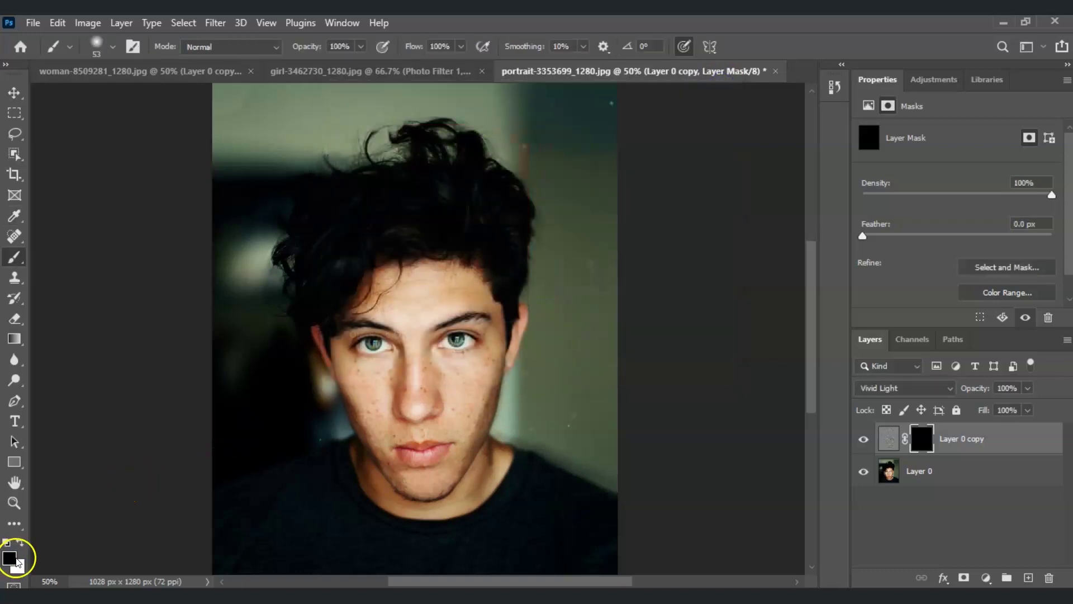
Step: Set the foreground color to white and brush over the forehead on the Layer 0 copy's mask to reveal the skin smoothing
key(x)
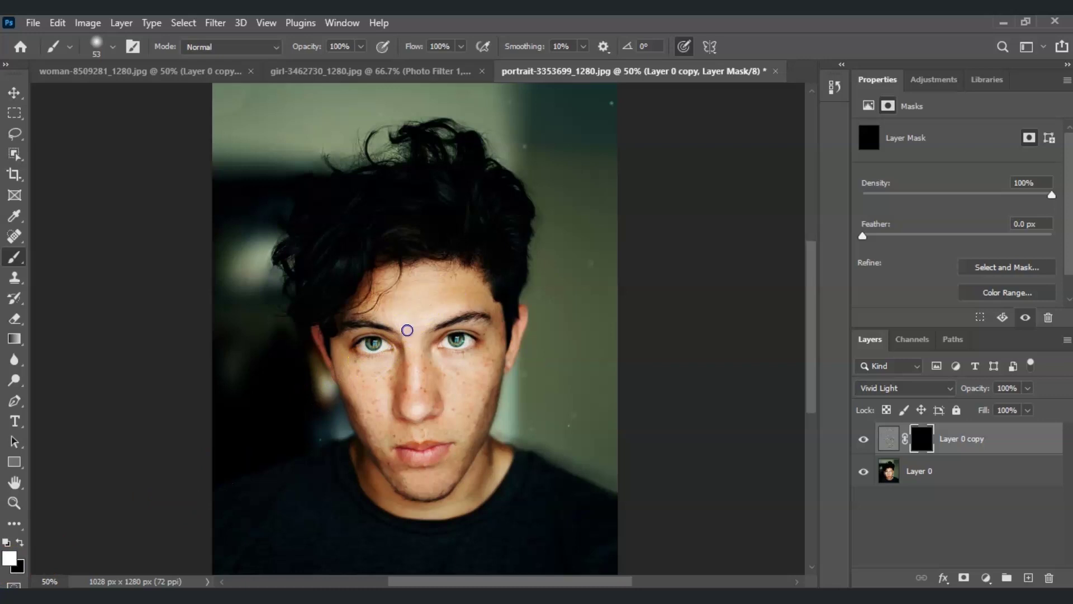
click(419, 320)
click(466, 320)
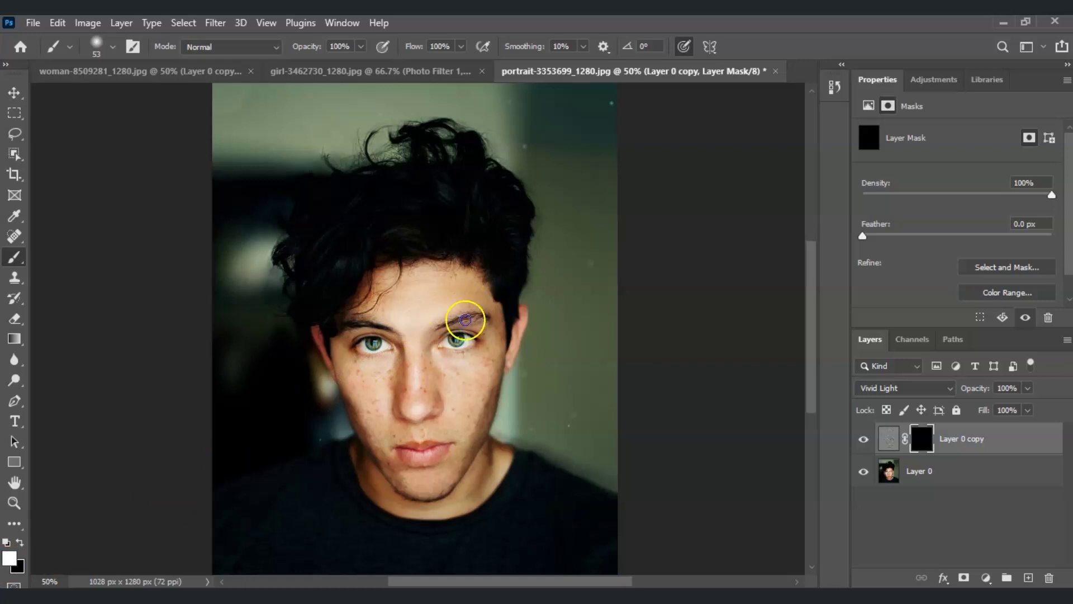
click(420, 280)
click(397, 268)
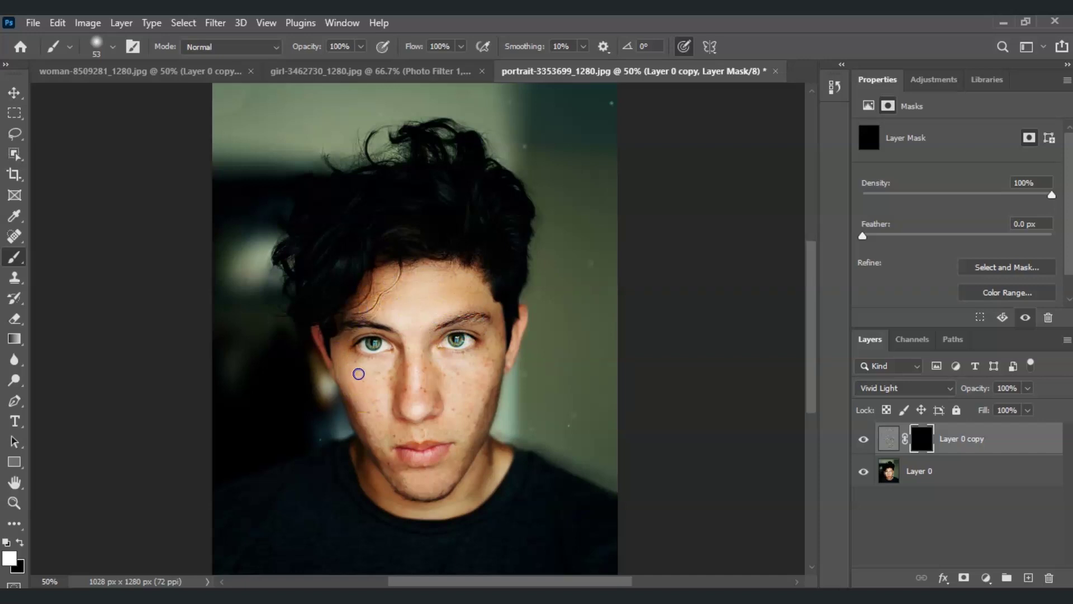
Step: Paint white on the mask over the cheeks, nose, temples and chin to reveal the smoothing on the rest of the face
click(399, 344)
click(453, 335)
click(448, 407)
click(498, 347)
click(484, 271)
click(345, 321)
click(443, 254)
click(352, 350)
click(388, 335)
click(447, 439)
click(478, 405)
click(458, 319)
click(458, 398)
click(467, 400)
click(472, 407)
click(477, 379)
click(494, 349)
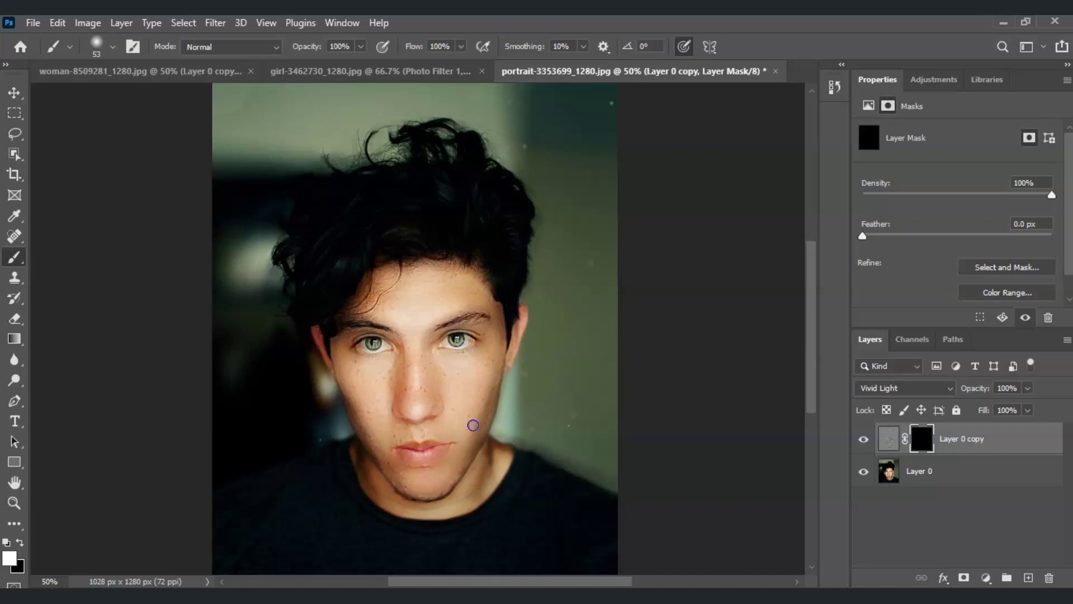
click(262, 461)
click(219, 471)
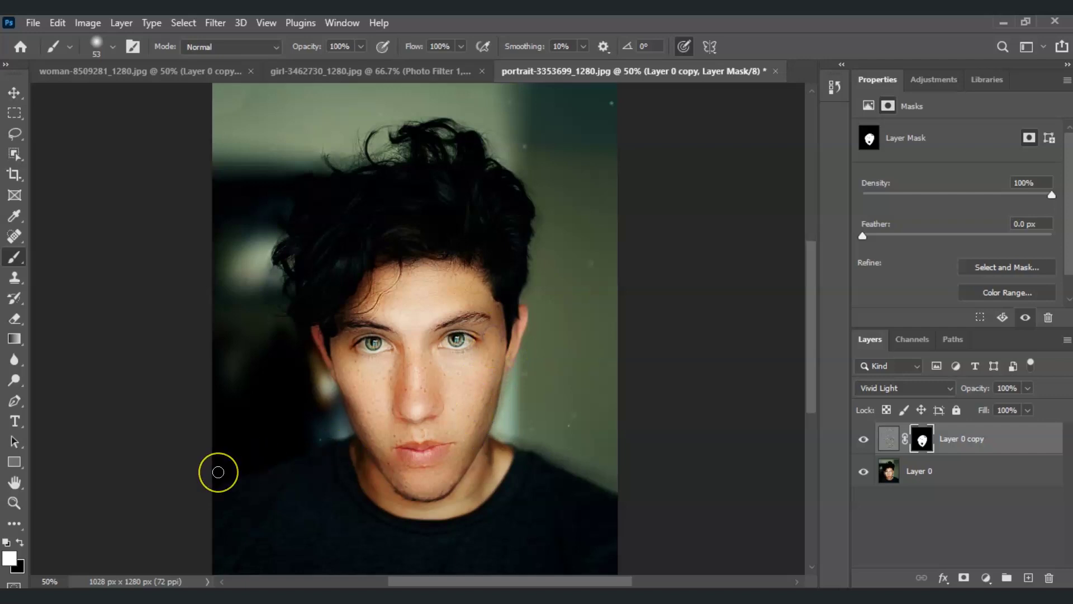
Step: Switch the foreground color to black and paint over both eyes on the mask to restore their sharp detail
key(x)
mouse_move(218, 469)
mouse_down()
mouse_move(497, 372)
mouse_move(496, 354)
mouse_move(443, 360)
mouse_move(455, 342)
mouse_up()
click(373, 349)
drag(373, 349, 366, 344)
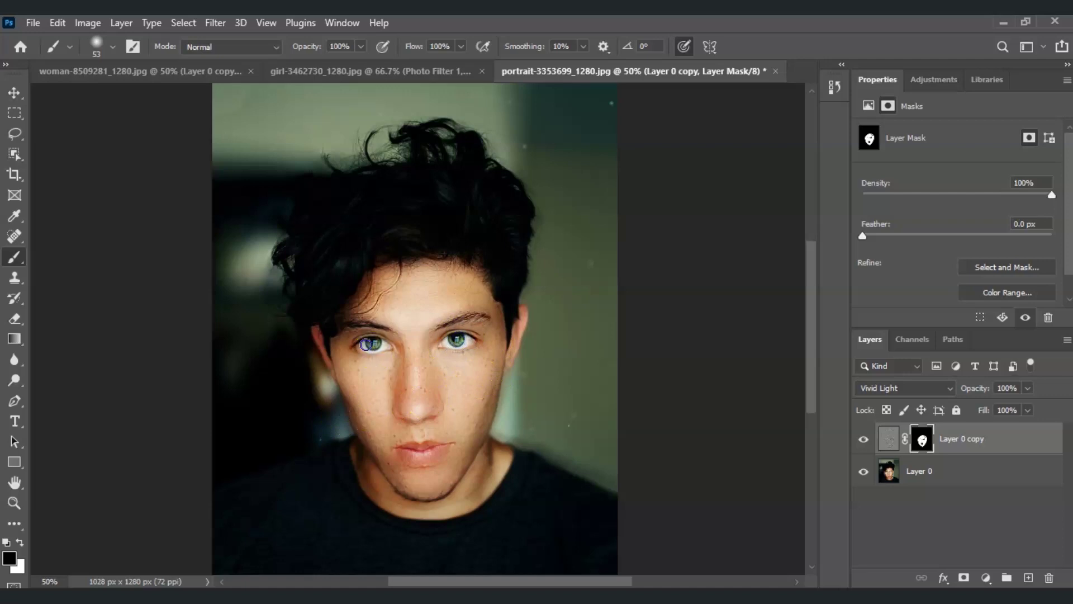
Step: Paint black on the mask over the lips, the base of the nose and the jaw edge to remove the smoothing there
drag(441, 447, 435, 450)
click(431, 412)
click(411, 412)
click(420, 412)
click(408, 421)
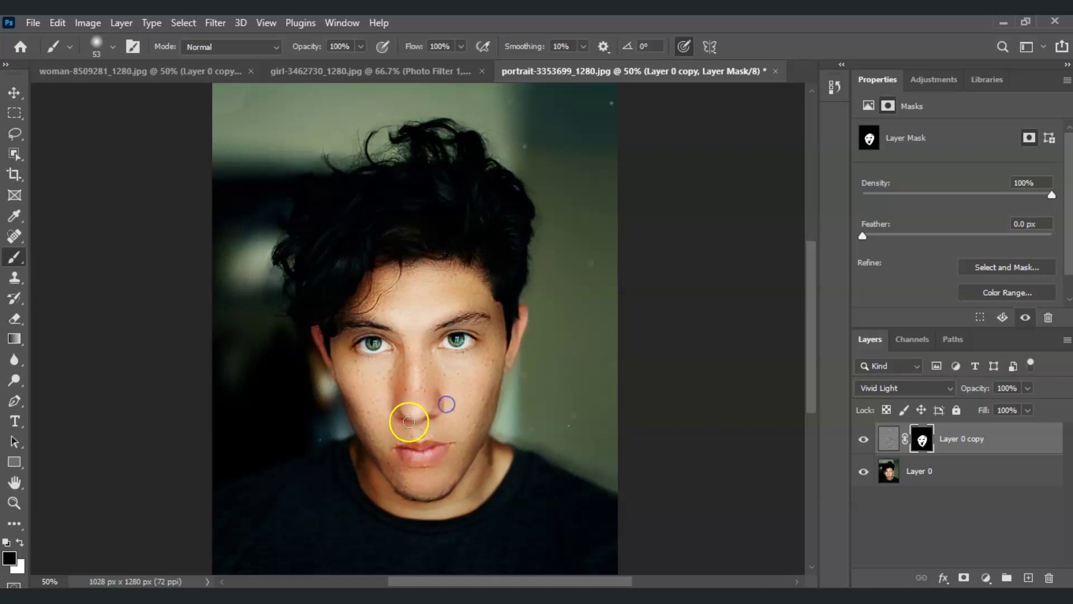
click(431, 412)
click(507, 376)
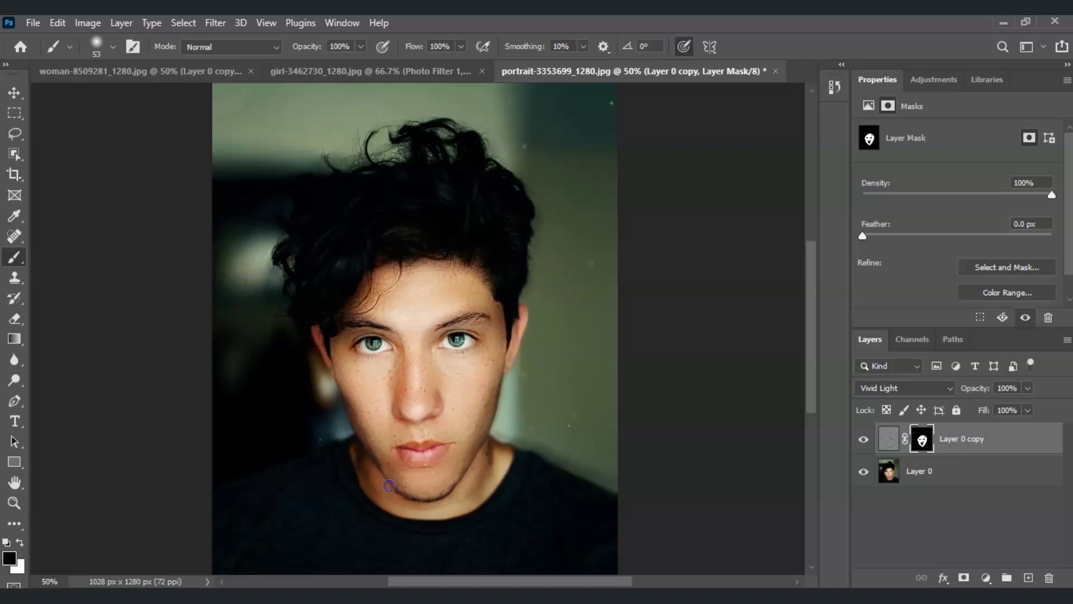
click(435, 496)
Step: Deselect the layers and toggle the Layer 0 copy's visibility to compare the portrait with and without the skin smoothing
click(657, 462)
click(890, 491)
click(863, 473)
click(863, 472)
click(864, 440)
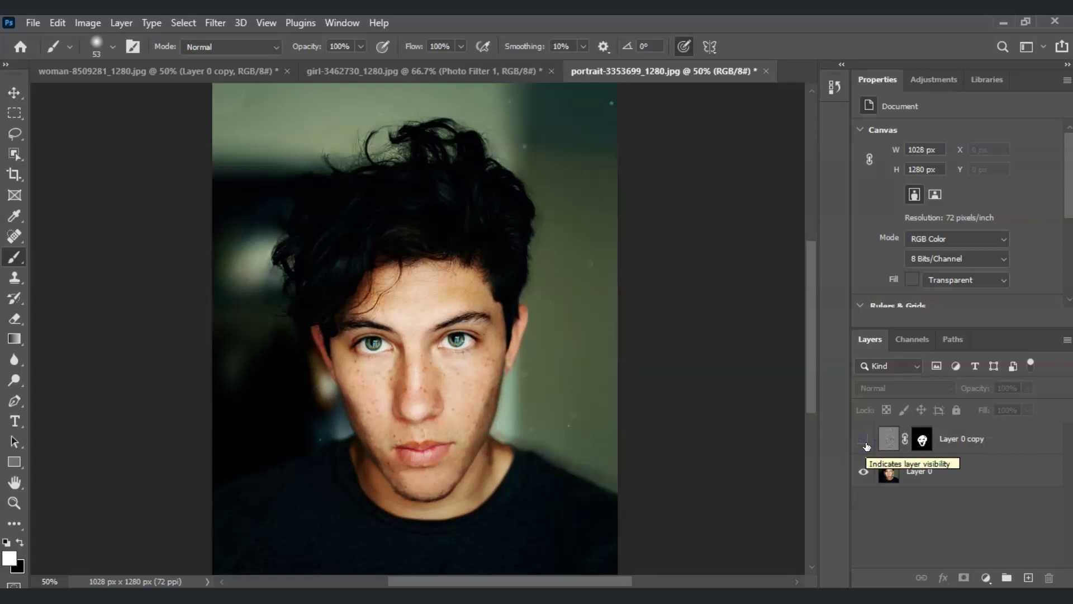
click(864, 440)
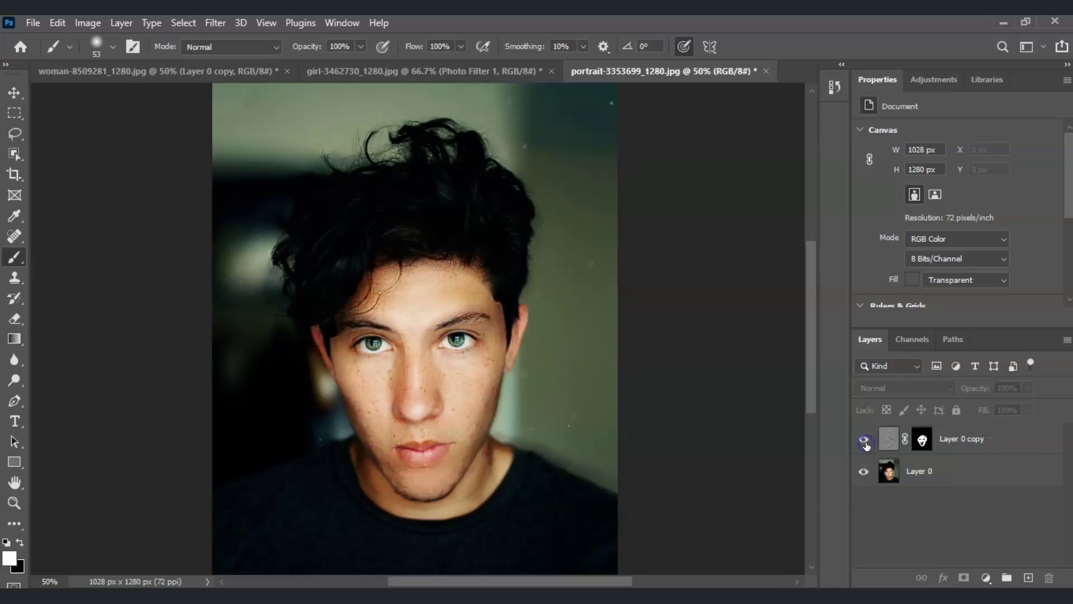
click(865, 442)
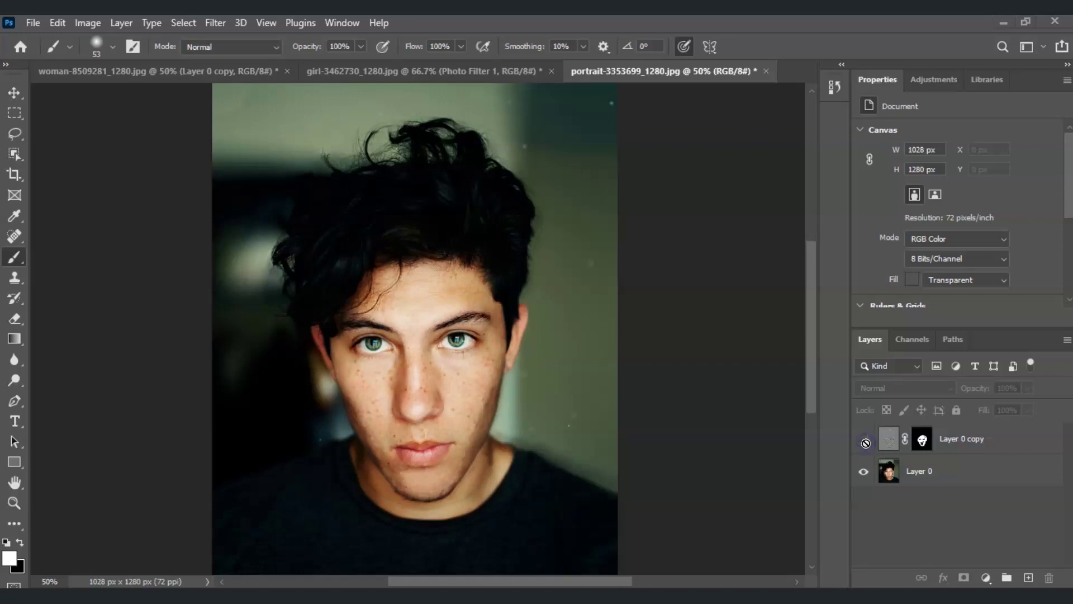